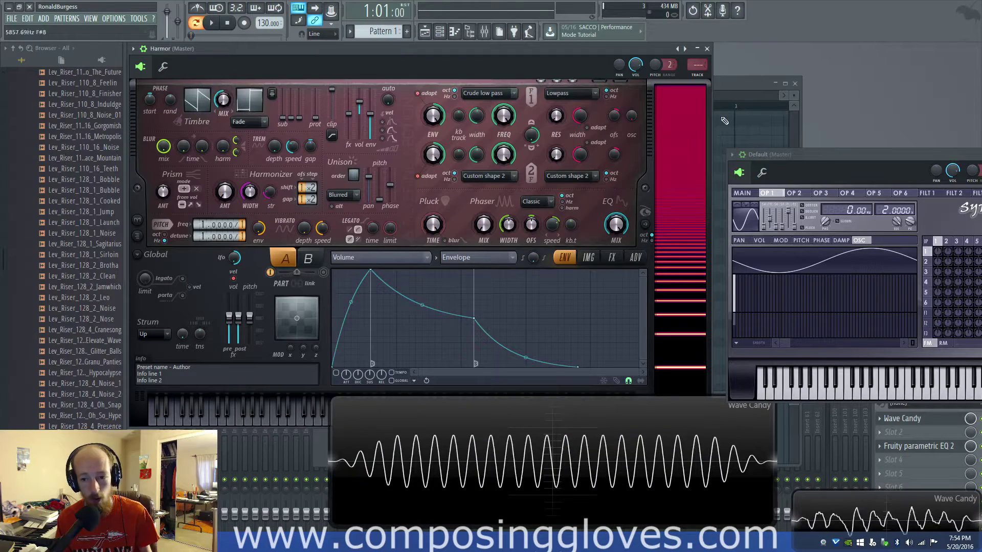
# - Hide the Harmor window, move Sytrus beside the channel rack and select the Sytrus channel
pyautogui.moveTo(862, 152); pyautogui.dragTo(680, 147)
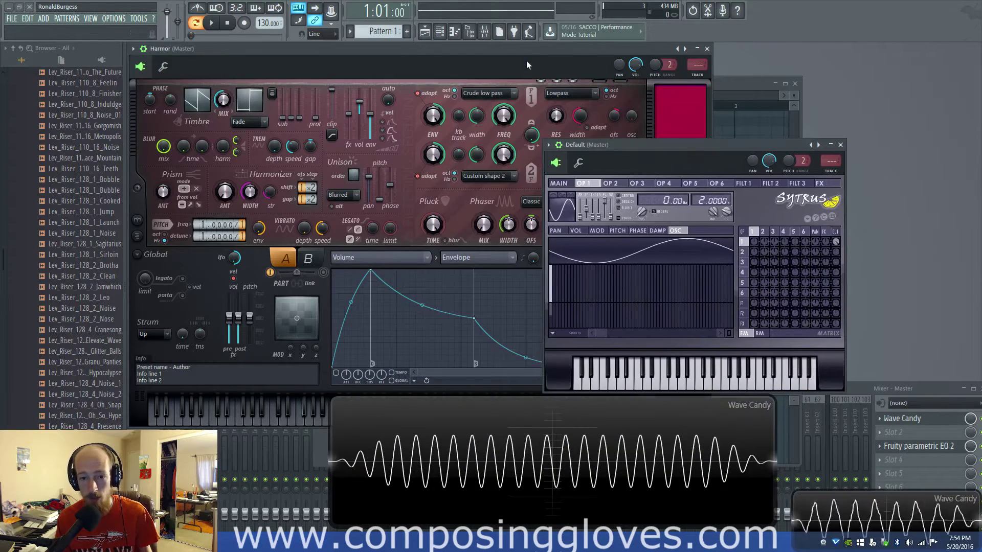
pyautogui.moveTo(526, 49); pyautogui.dragTo(539, 378)
pyautogui.click(203, 182)
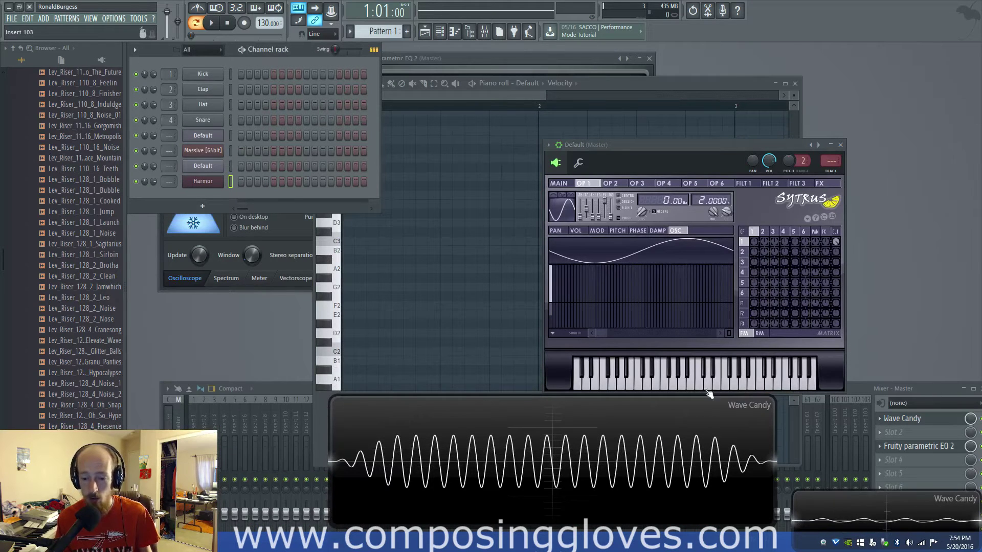
pyautogui.moveTo(734, 149); pyautogui.dragTo(649, 96)
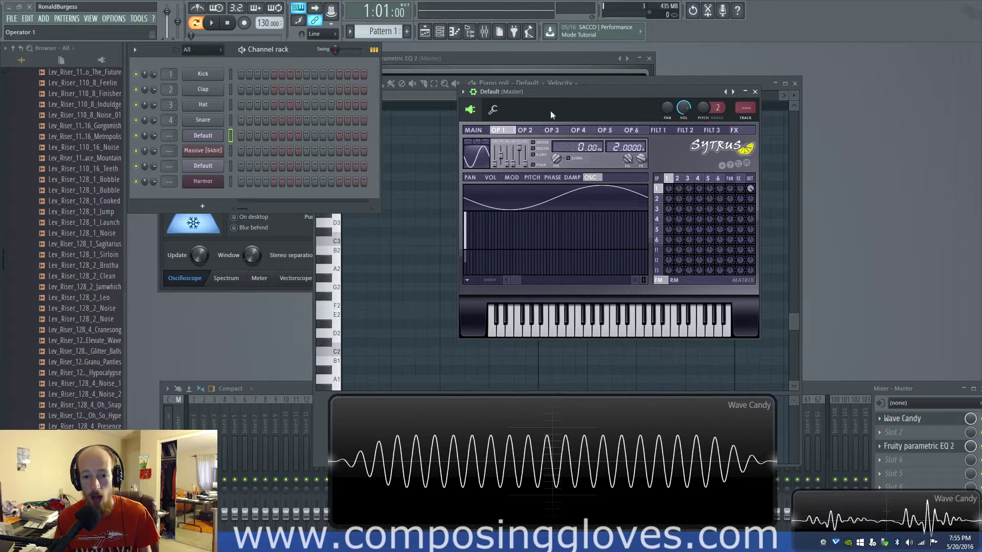
pyautogui.click(207, 137)
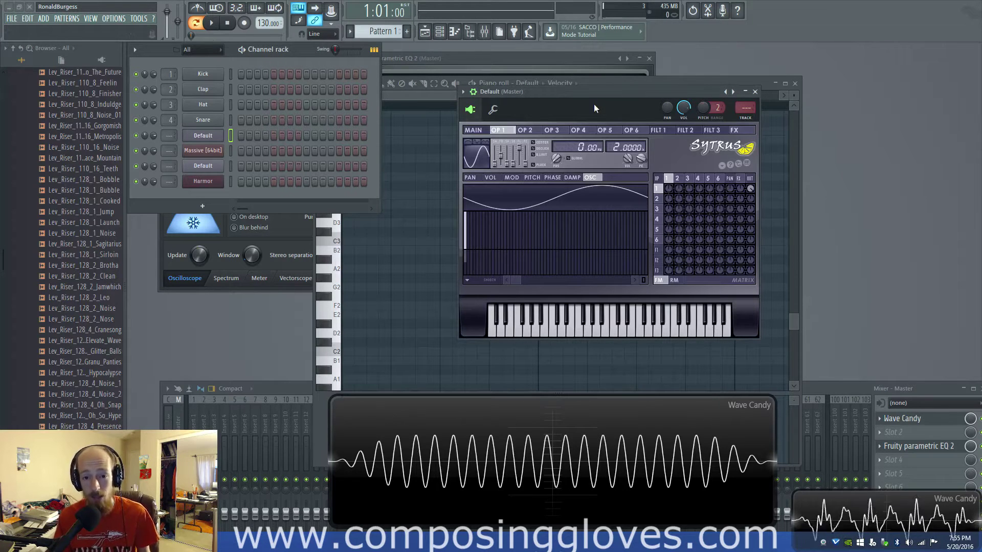
# - Add a 3x Osc channel and arrange its window next to the Sytrus window
pyautogui.click(202, 206)
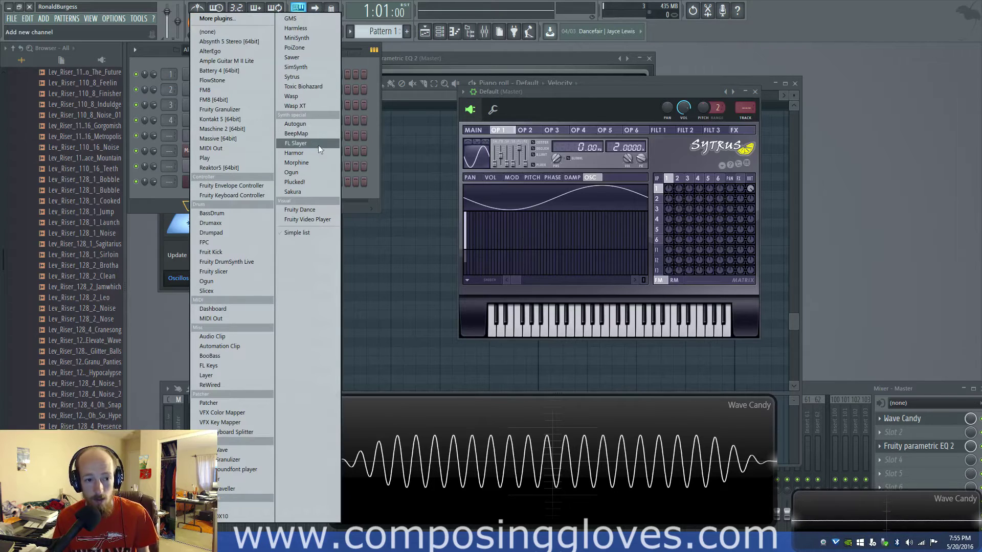
pyautogui.click(238, 506)
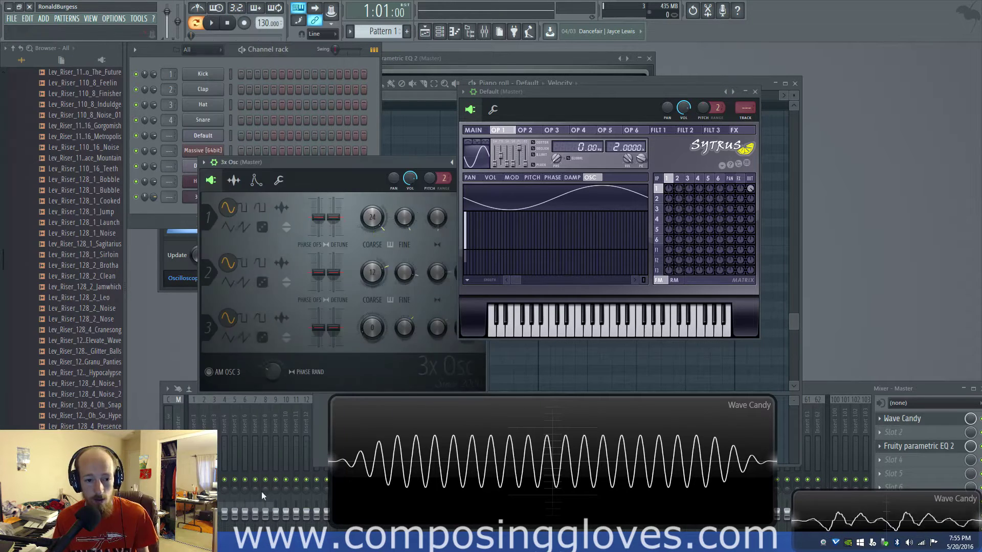
pyautogui.moveTo(311, 161); pyautogui.dragTo(280, 109)
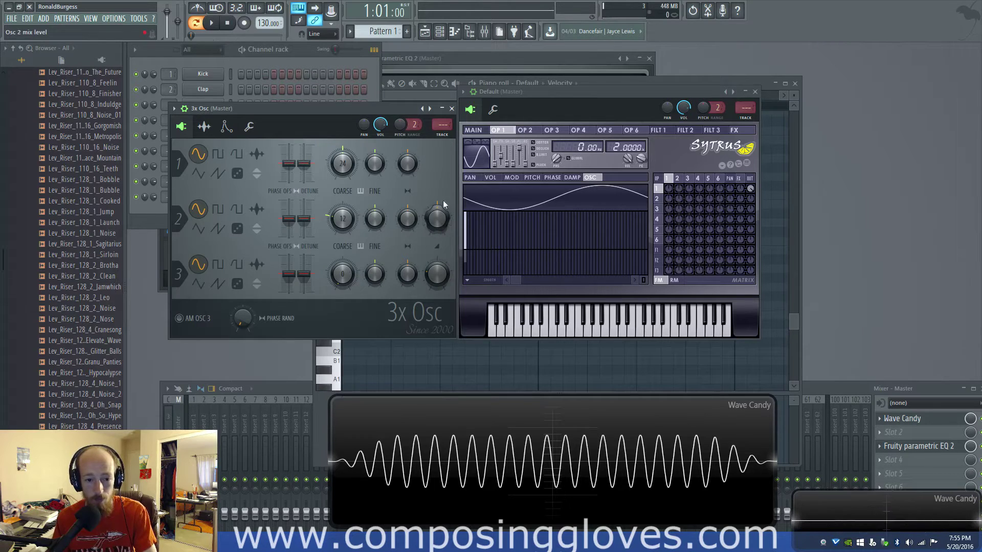
pyautogui.moveTo(603, 92); pyautogui.dragTo(522, 94)
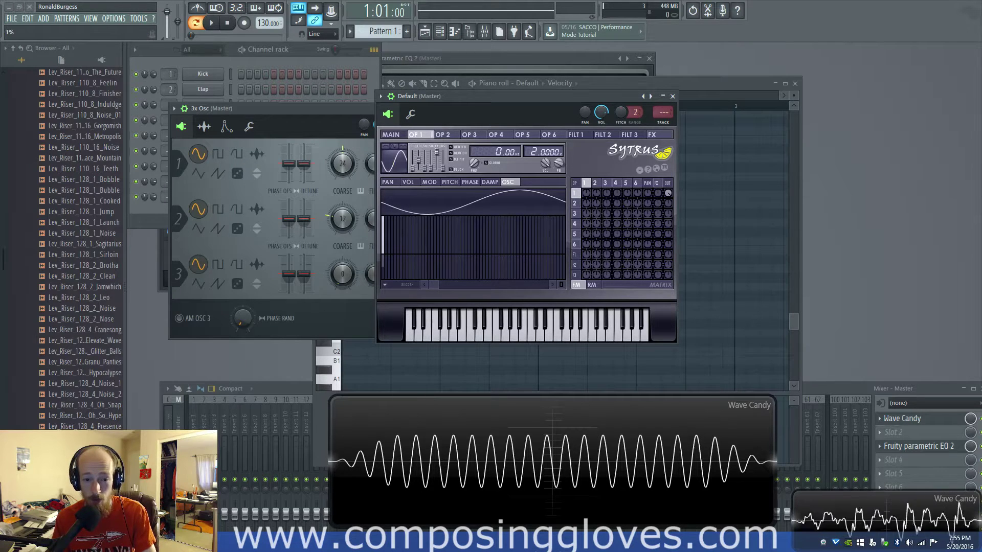
# - Morph Sytrus operator 1's waveform through triangle and sine shapes to a sawtooth at 50%
pyautogui.moveTo(413, 170); pyautogui.dragTo(413, 162)
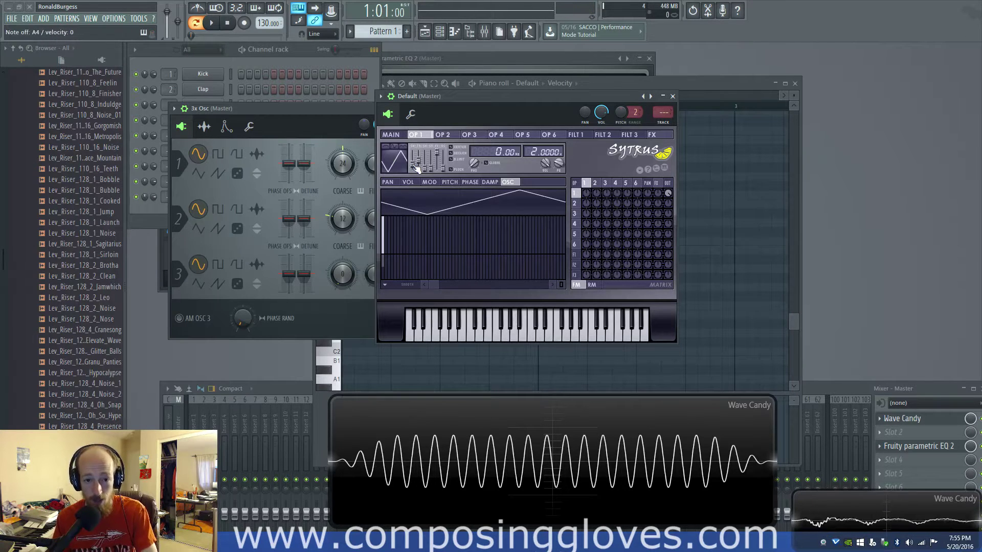
pyautogui.moveTo(417, 169); pyautogui.dragTo(417, 173)
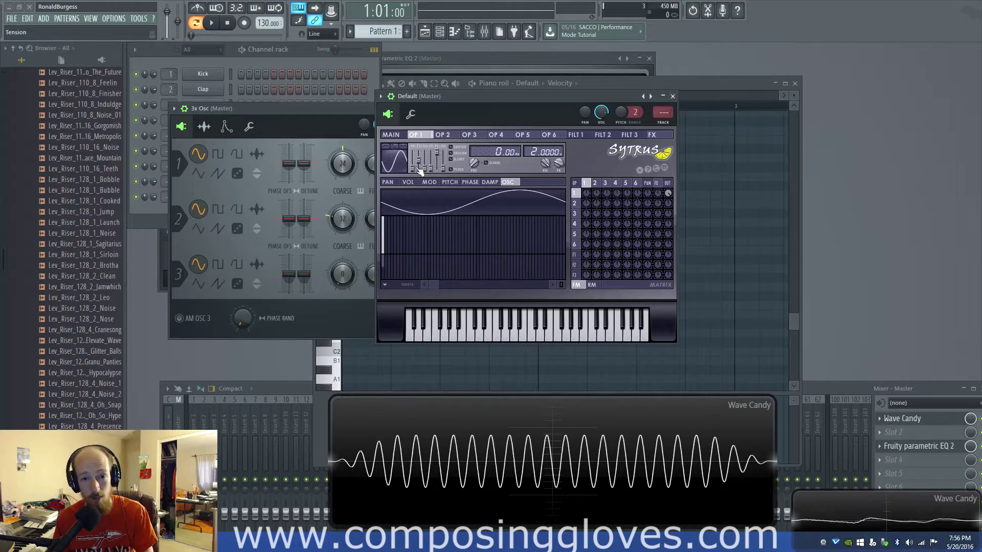
pyautogui.moveTo(419, 171); pyautogui.dragTo(418, 152)
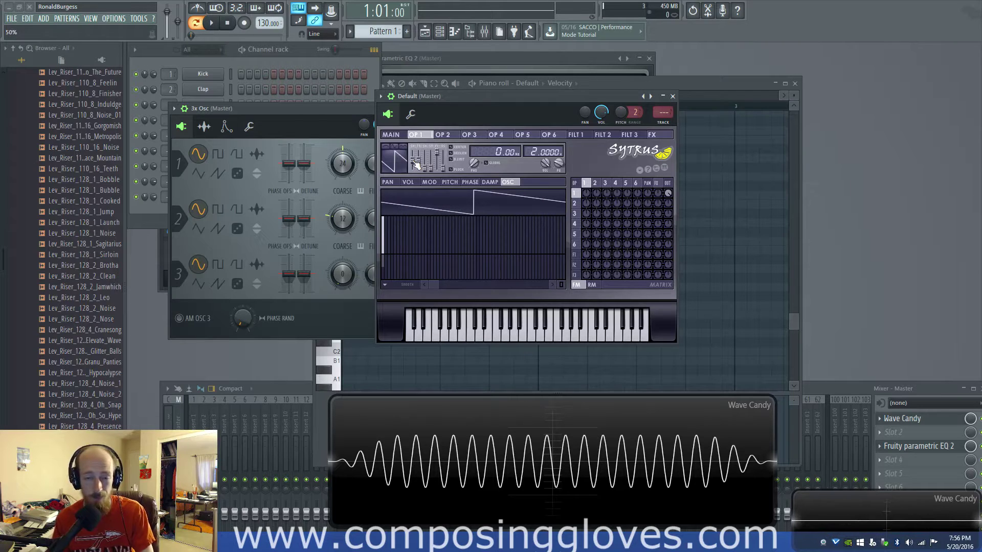
# - Move 3x Osc out of the way, set operator 1's waveform to square and select the Sytrus channel
pyautogui.moveTo(308, 109); pyautogui.dragTo(232, 275)
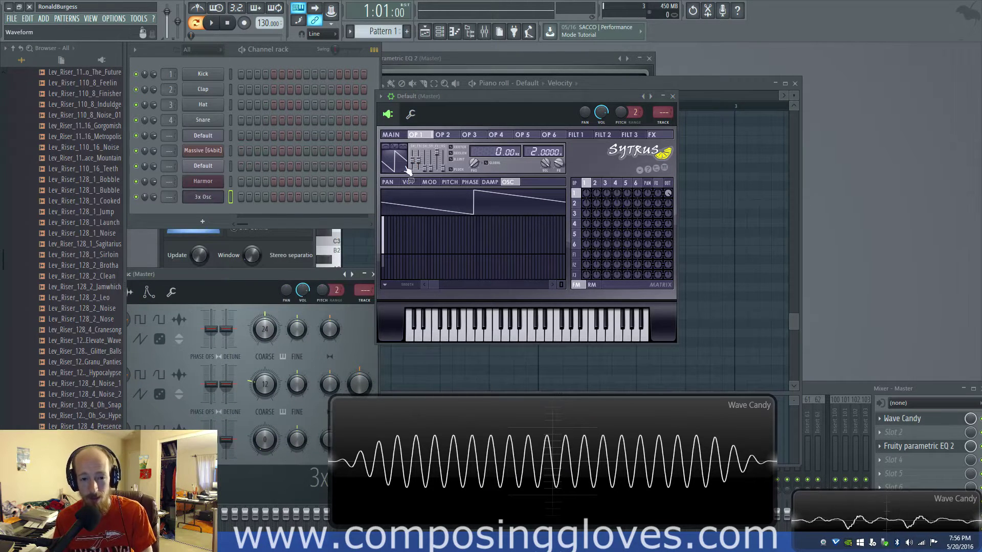
pyautogui.moveTo(416, 164); pyautogui.dragTo(416, 153)
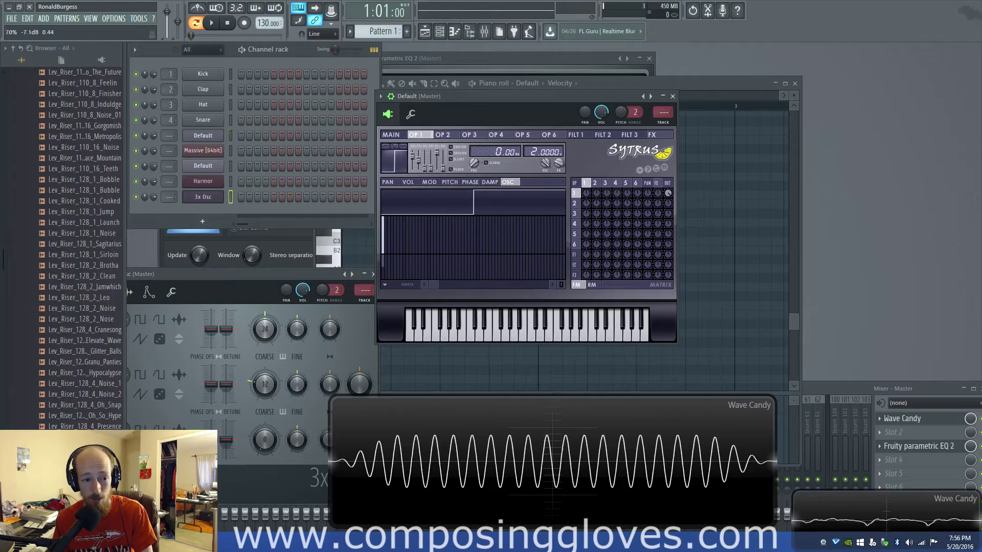
pyautogui.click(153, 165)
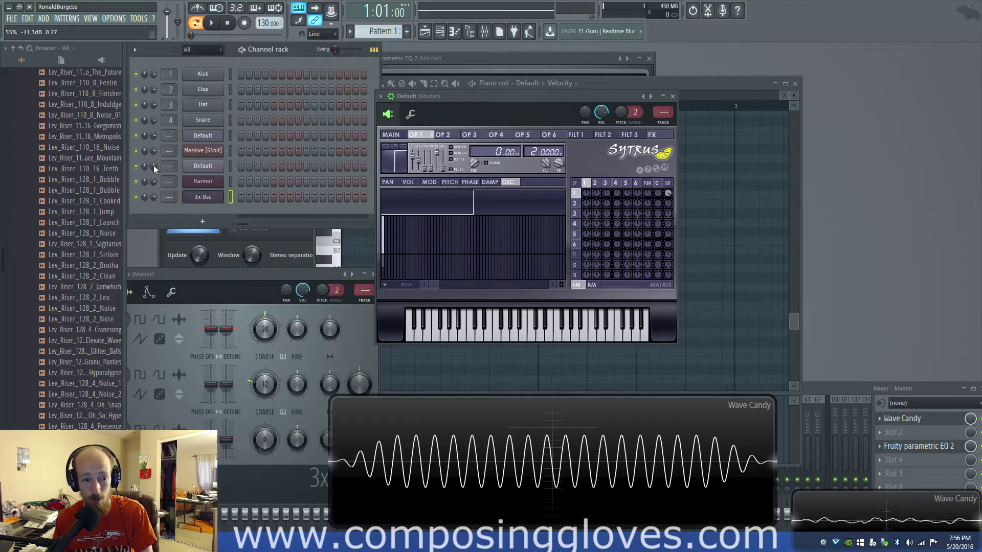
pyautogui.click(203, 136)
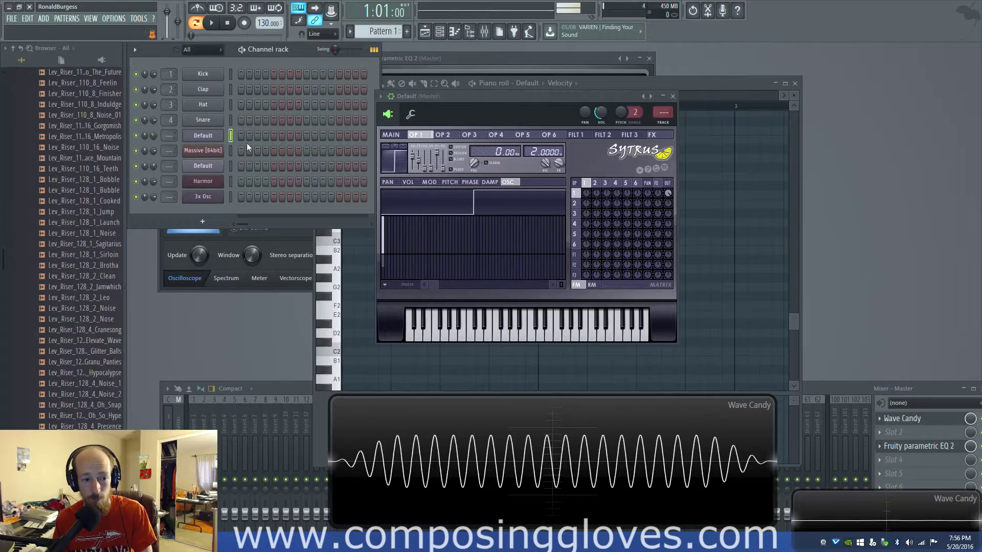
# - Narrow the pulse width of operator 1's square wave and return the oscillator to a sine wave
pyautogui.click(415, 161)
pyautogui.moveTo(563, 212); pyautogui.dragTo(496, 212)
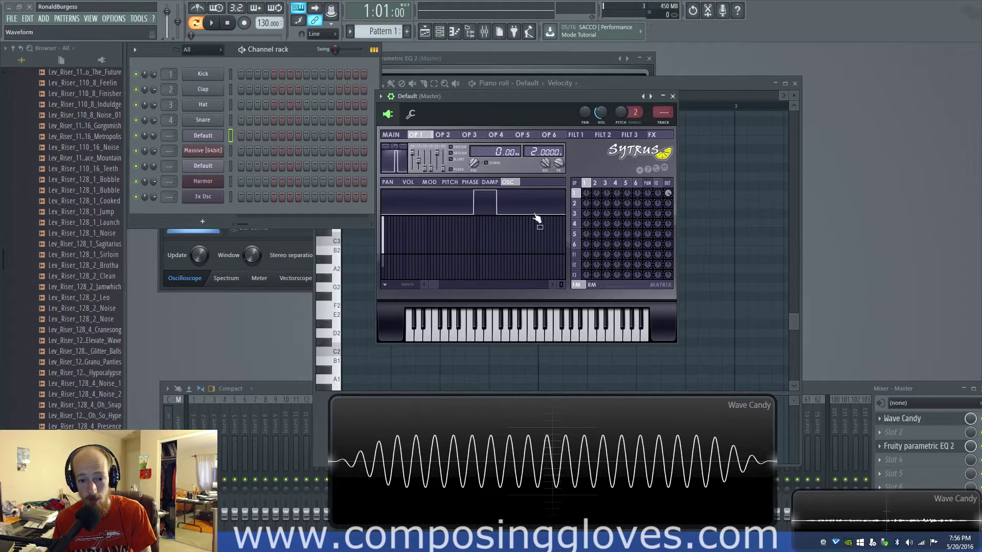
pyautogui.moveTo(496, 191); pyautogui.dragTo(430, 205)
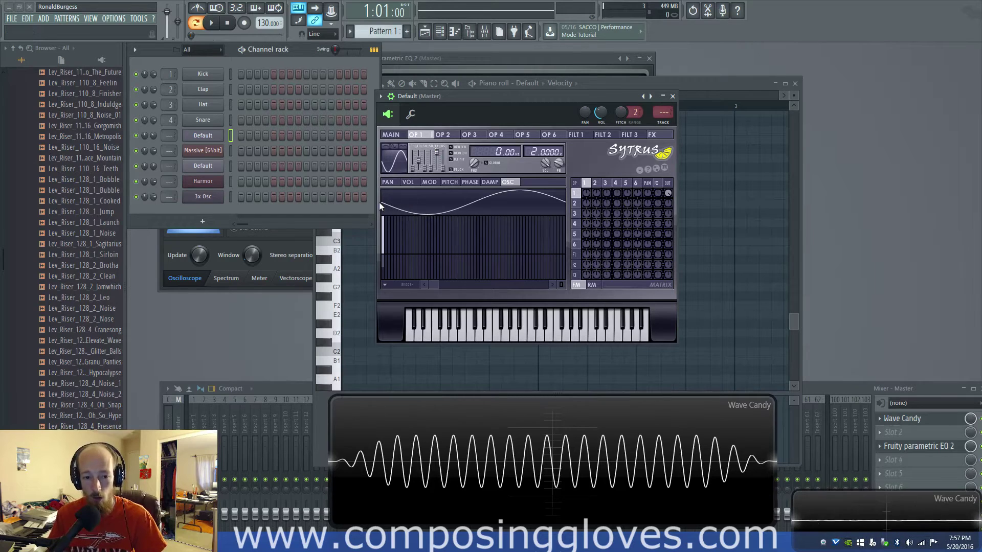
# - Raise the Wave Candy display over Sytrus and change operator 1's shape to square at 75%, followed by sawtooth
pyautogui.moveTo(593, 395); pyautogui.dragTo(613, 298)
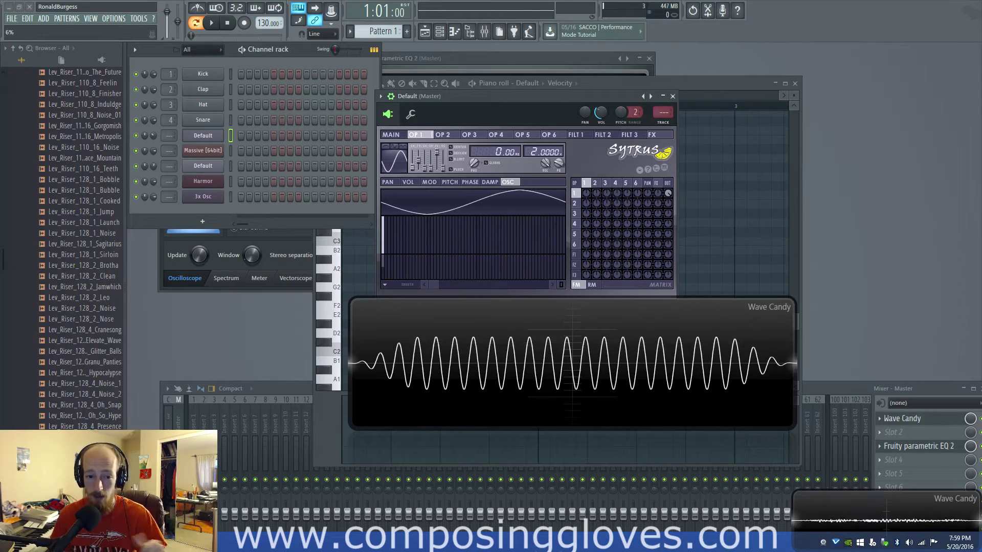
pyautogui.scroll(-4, 394, 159)
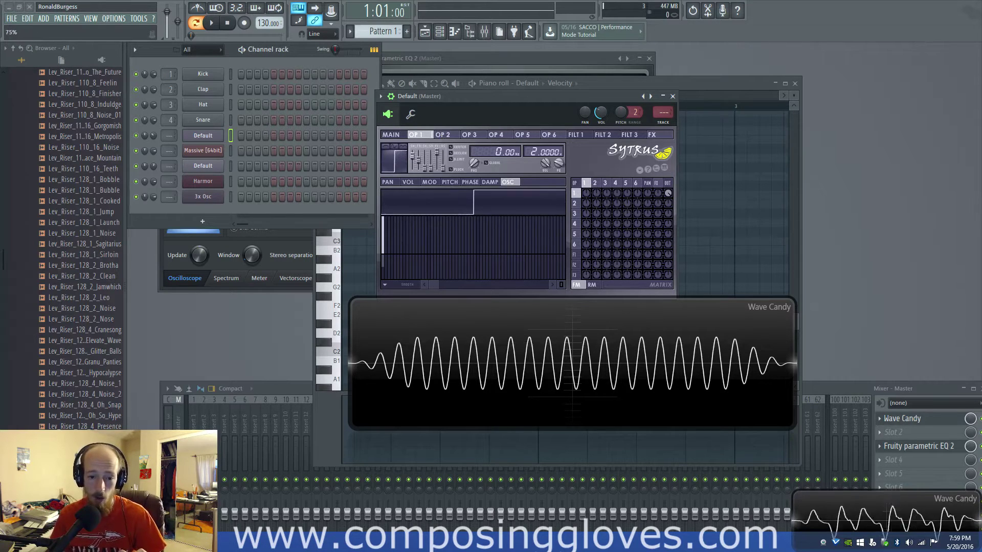
pyautogui.scroll(-5, 393, 159)
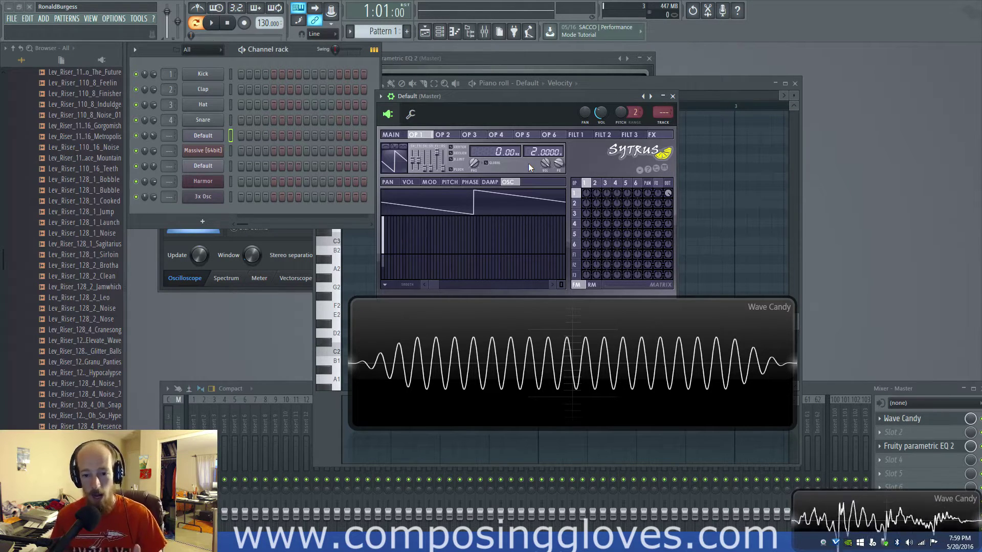
# - Reposition the Sytrus window higher and the Wave Candy display lower so that they no longer overlap
pyautogui.moveTo(558, 100); pyautogui.dragTo(559, 61)
pyautogui.moveTo(565, 328); pyautogui.dragTo(565, 399)
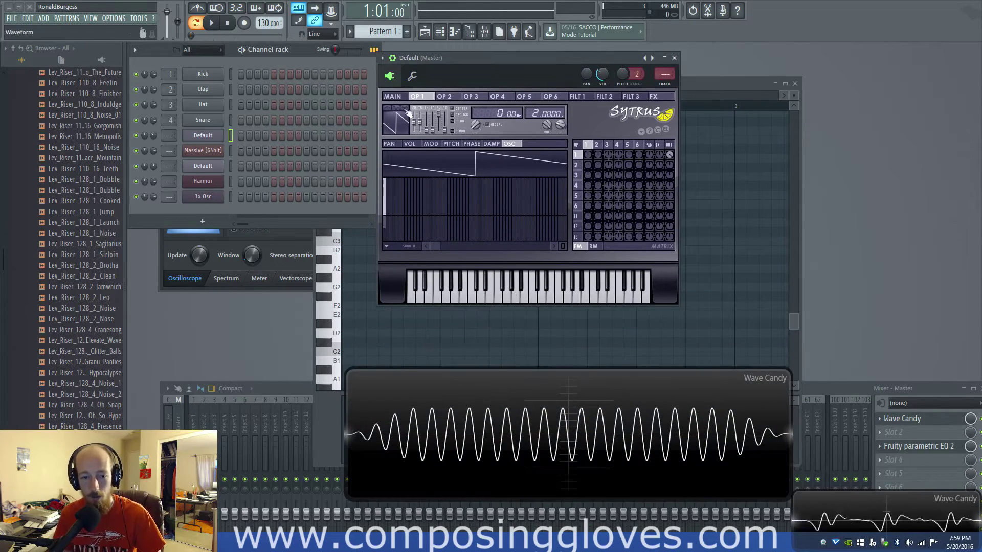
pyautogui.moveTo(477, 57); pyautogui.dragTo(492, 63)
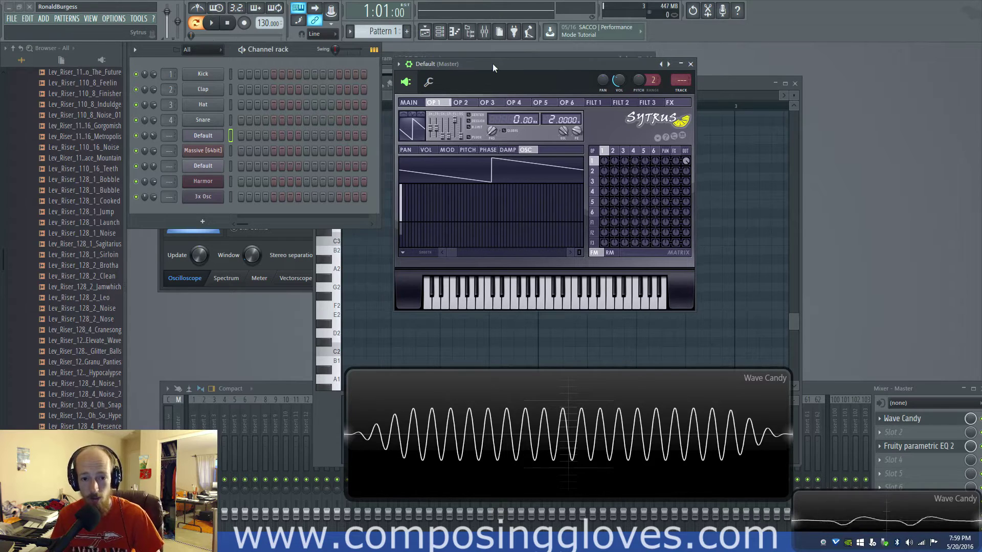
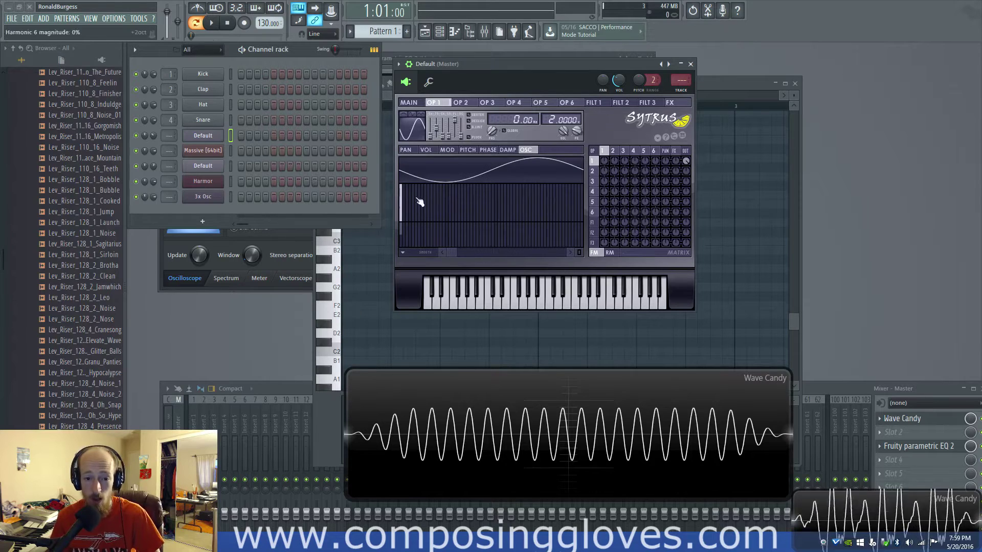
# - Shift the phase of operator 1's first harmonic, add several higher harmonics to the sine wave and clear them again
pyautogui.click(402, 225)
pyautogui.click(447, 213)
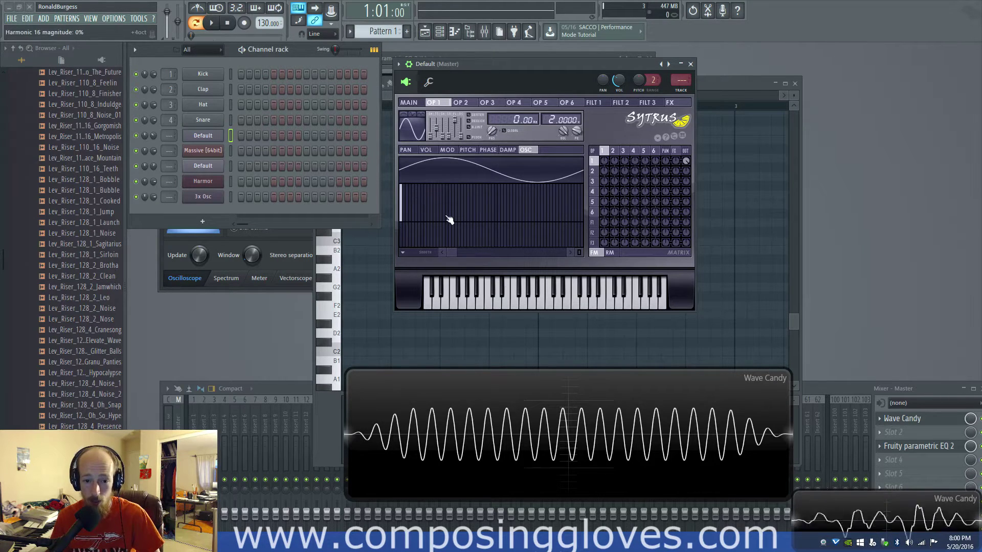
pyautogui.click(486, 207)
pyautogui.click(522, 210)
pyautogui.click(523, 196)
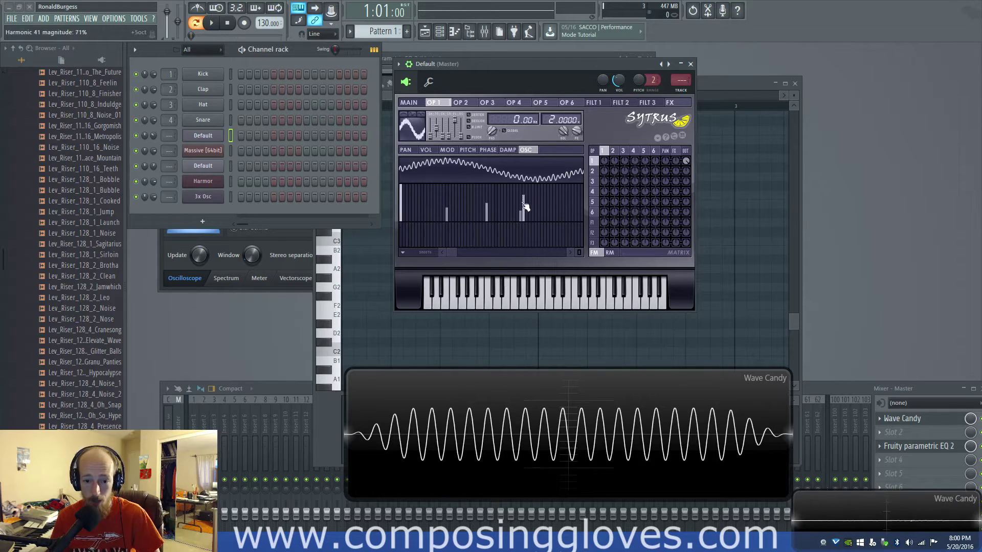
pyautogui.rightClick(479, 225)
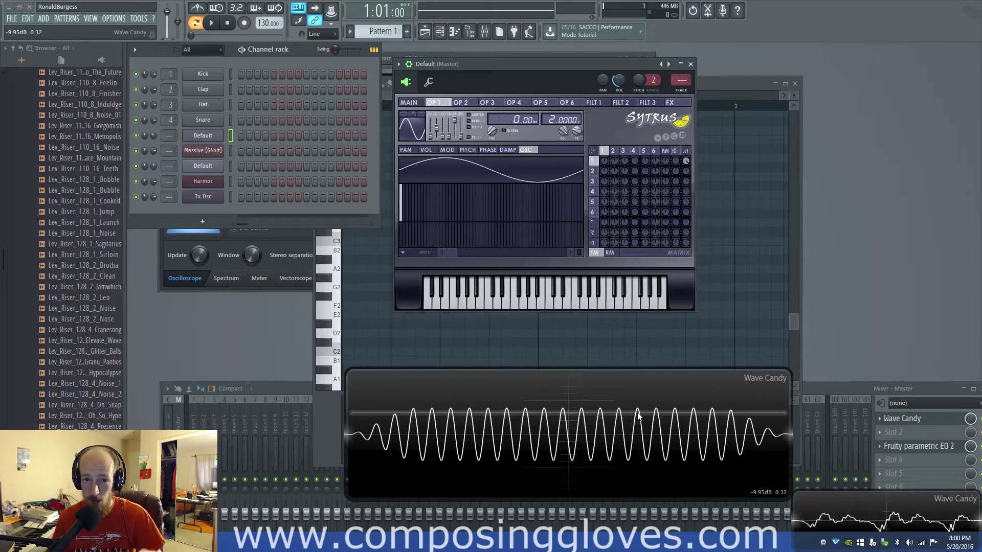
# - Unfreeze Wave Candy's oscilloscope, change operator 1 to a sawtooth wave and freeze the captured trace
pyautogui.moveTo(435, 134); pyautogui.dragTo(435, 138)
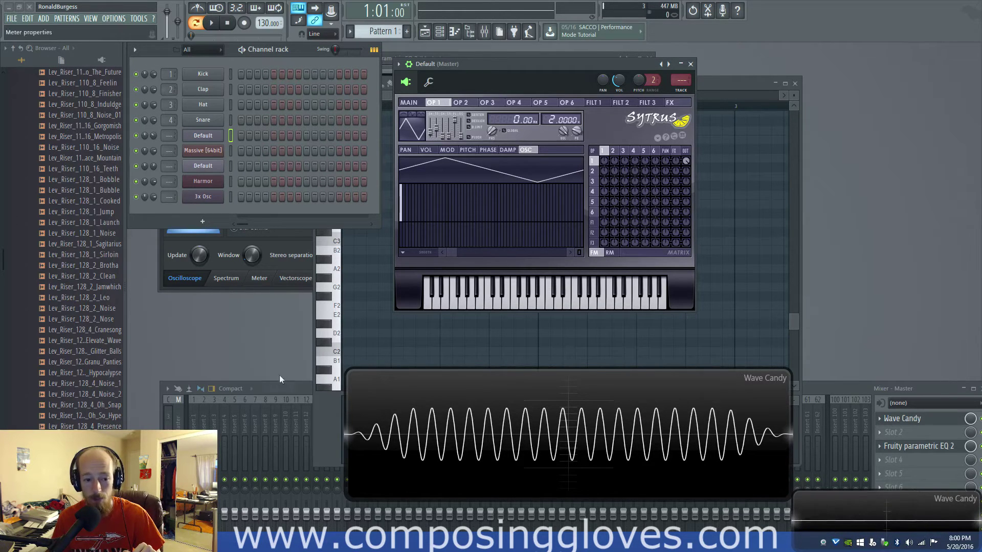
pyautogui.click(293, 239)
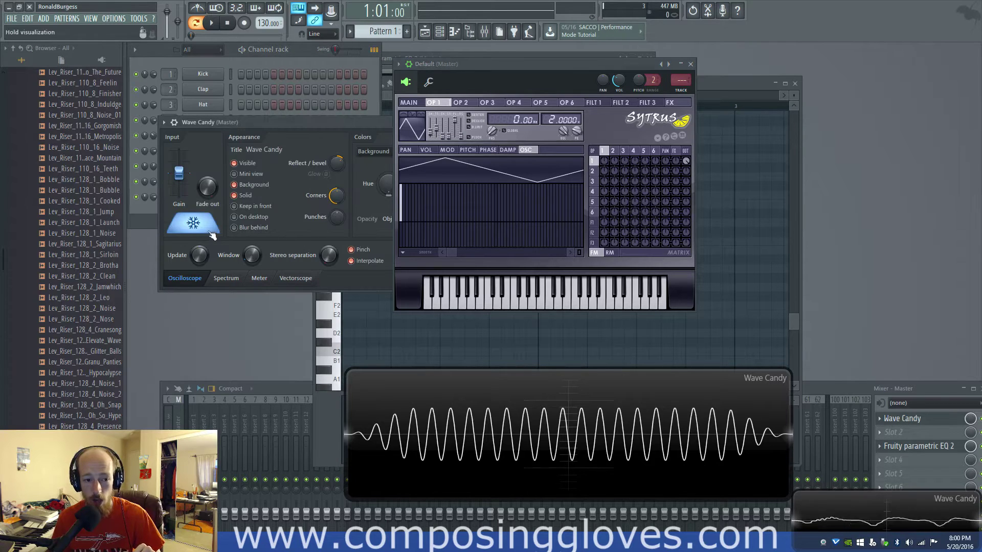
pyautogui.click(194, 222)
pyautogui.moveTo(435, 132); pyautogui.dragTo(435, 126)
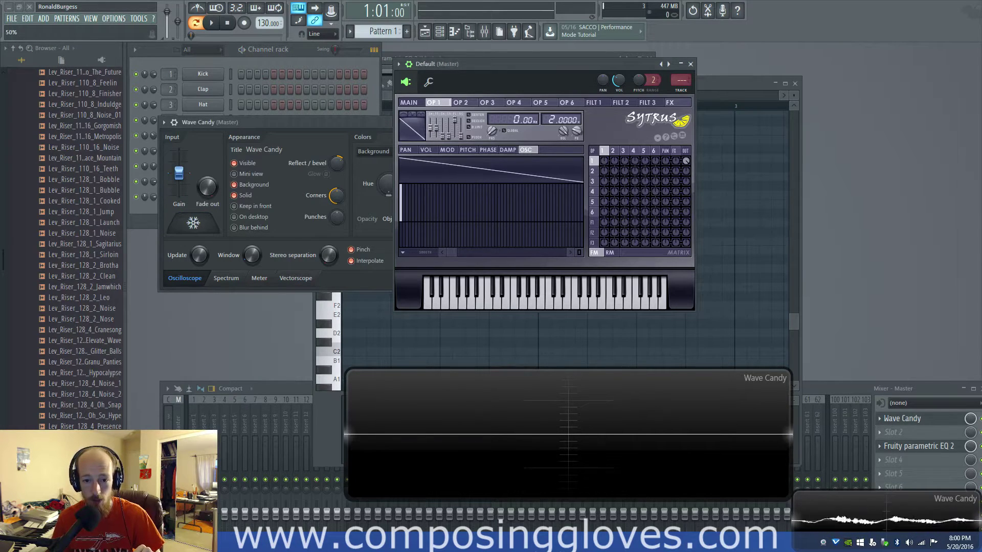
pyautogui.click(196, 223)
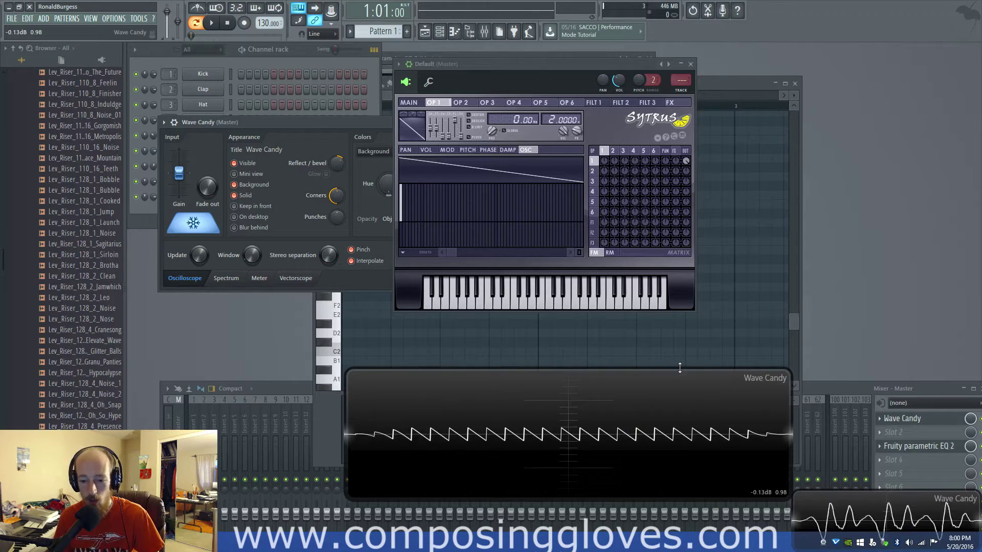
# - Enlarge the Wave Candy display, switch it to the Spectrum view and position it below the Sytrus header
pyautogui.moveTo(679, 368); pyautogui.dragTo(680, 134)
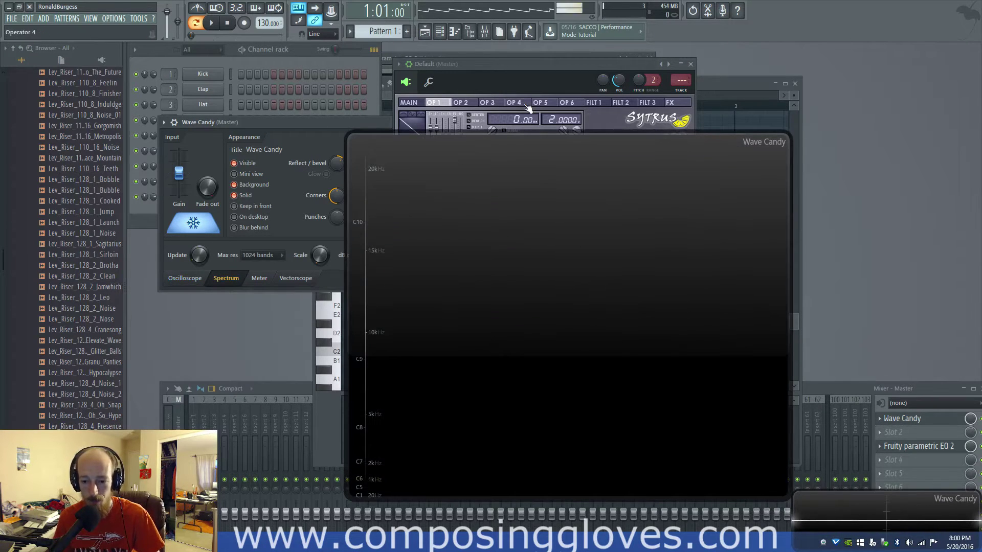
pyautogui.moveTo(561, 140); pyautogui.dragTo(562, 231)
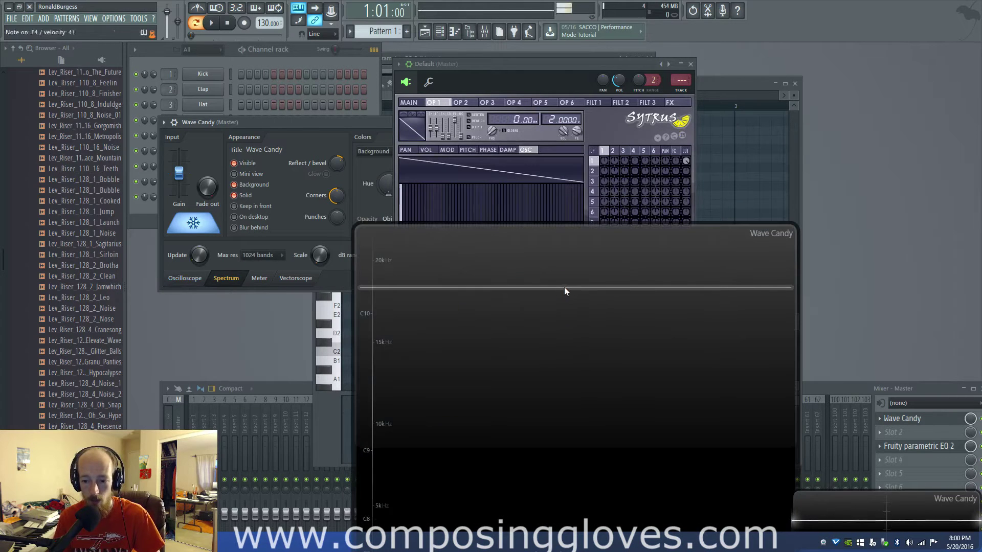
pyautogui.moveTo(564, 286); pyautogui.dragTo(540, 213)
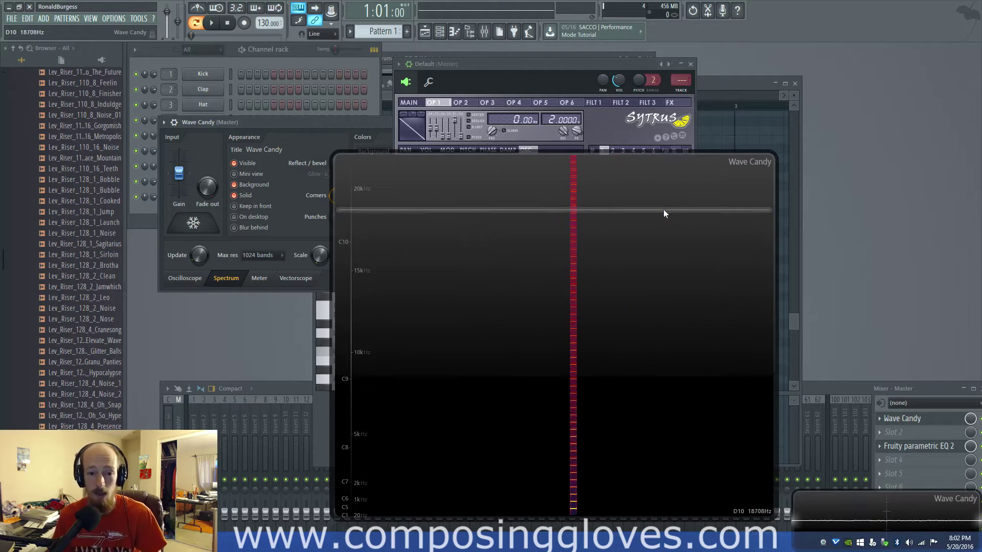
# - Bring Sytrus in front of the spectrum display and set operator 1's waveform to square
pyautogui.click(455, 62)
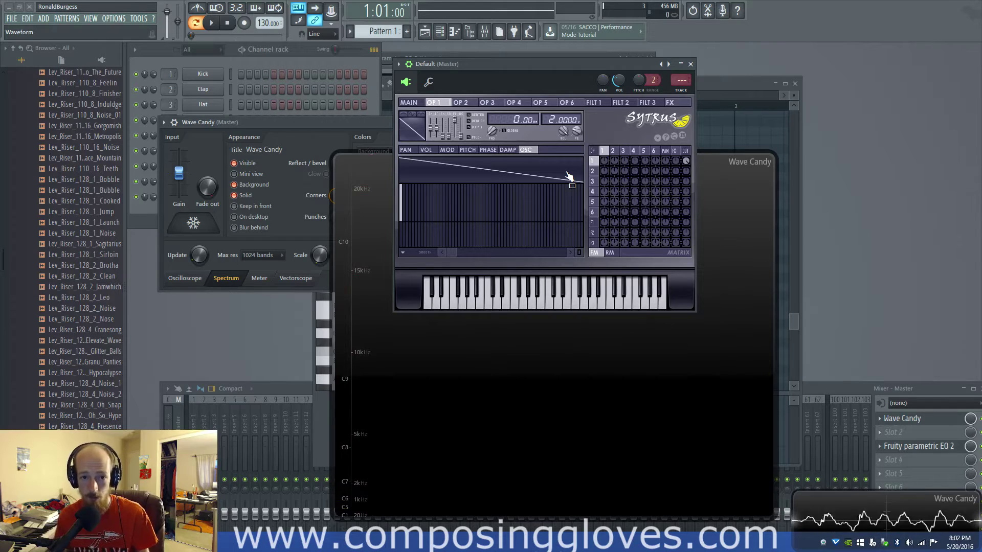
pyautogui.moveTo(434, 134); pyautogui.dragTo(434, 128)
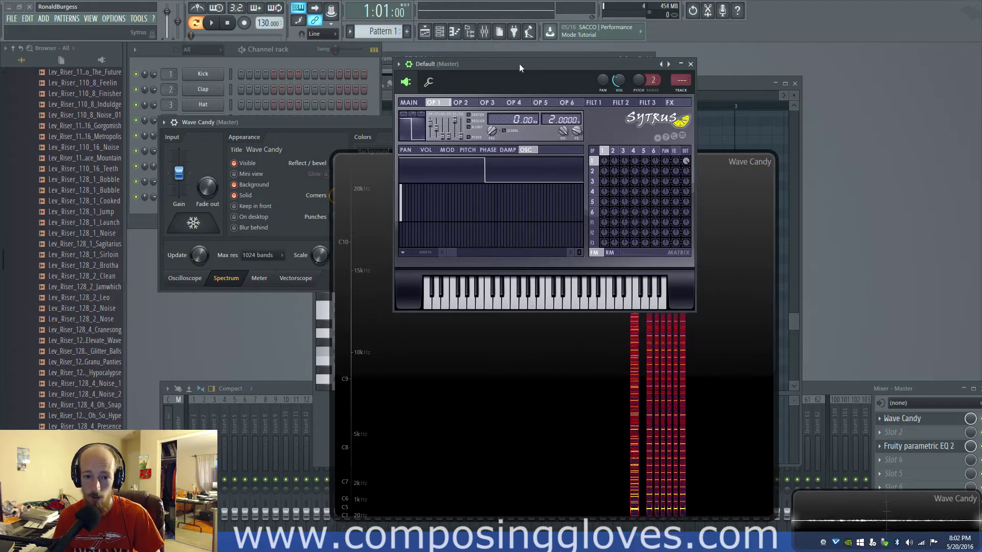
# - Move Sytrus aside to uncover the Wave Candy spectrum and change operator 1's waveform to triangle
pyautogui.moveTo(519, 63); pyautogui.dragTo(878, 59)
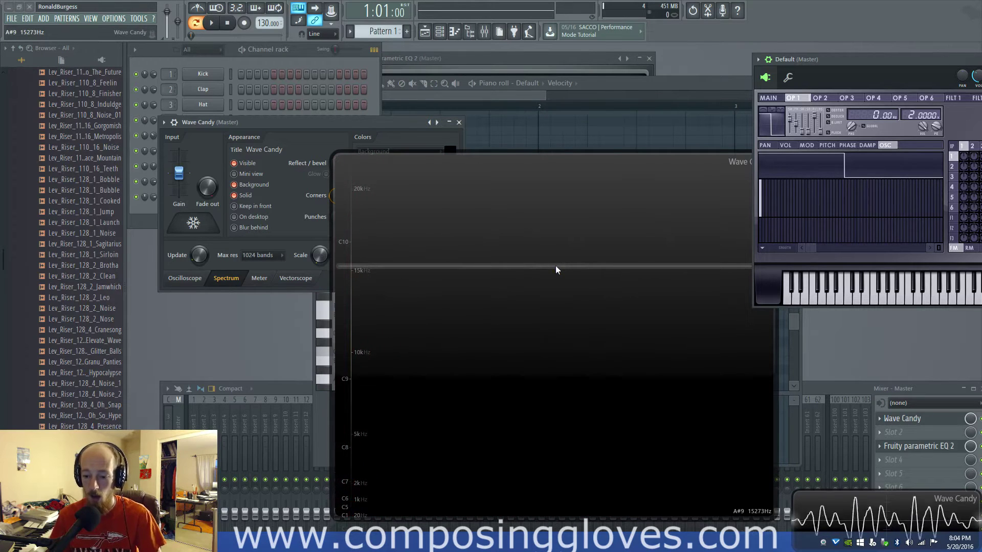
pyautogui.moveTo(795, 122); pyautogui.dragTo(795, 109)
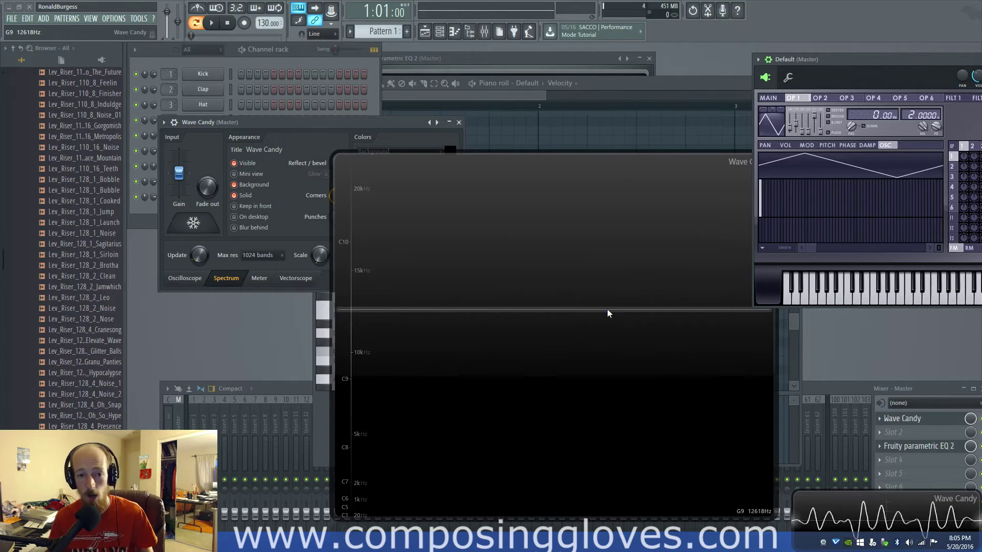
# - Bring Sytrus fully into view, raise operator 1's shape to 98% for a narrow pulse and reset it to 0% for a sine wave
pyautogui.moveTo(833, 61); pyautogui.dragTo(672, 55)
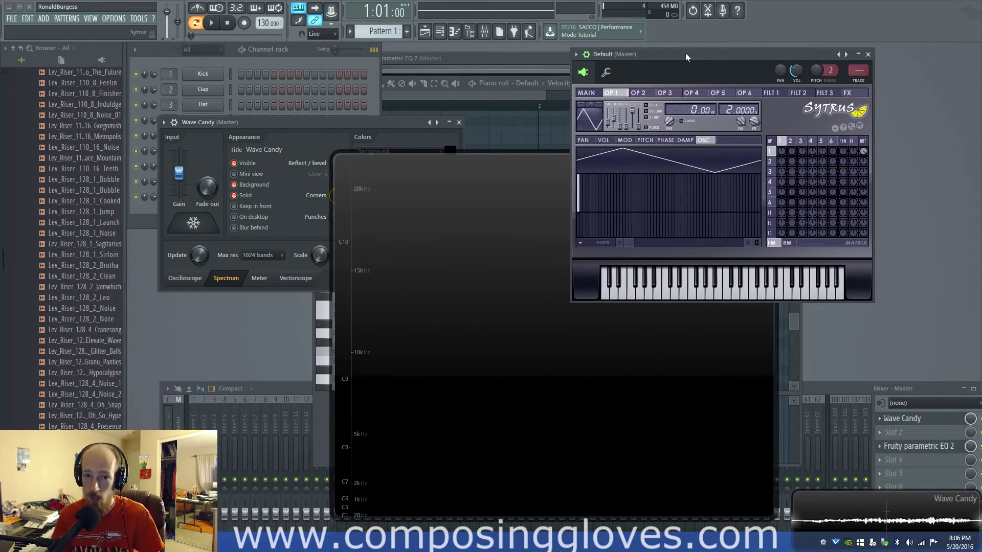
pyautogui.moveTo(609, 127)
pyautogui.mouseDown()
pyautogui.moveTo(609, 105)
pyautogui.moveTo(612, 114)
pyautogui.mouseUp()
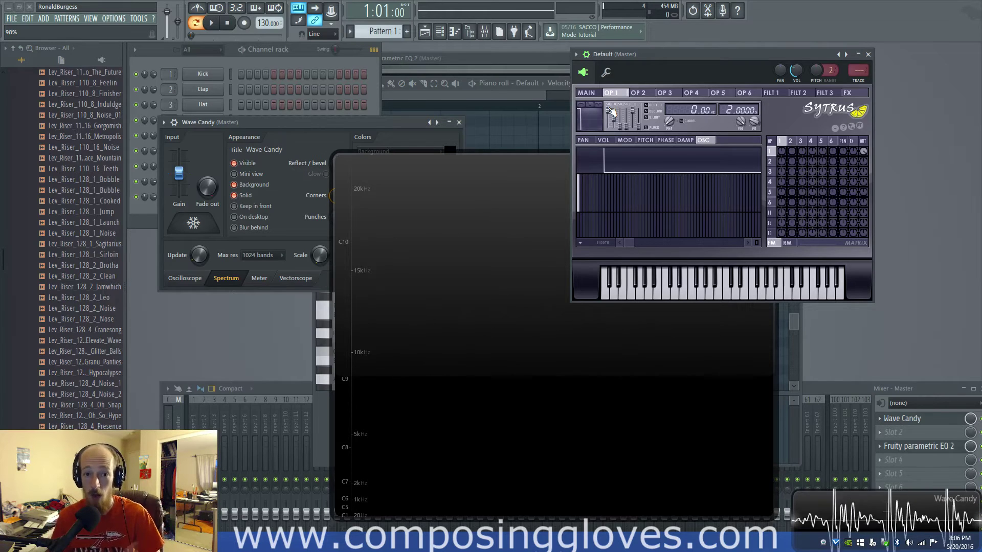
pyautogui.moveTo(612, 113); pyautogui.dragTo(614, 131)
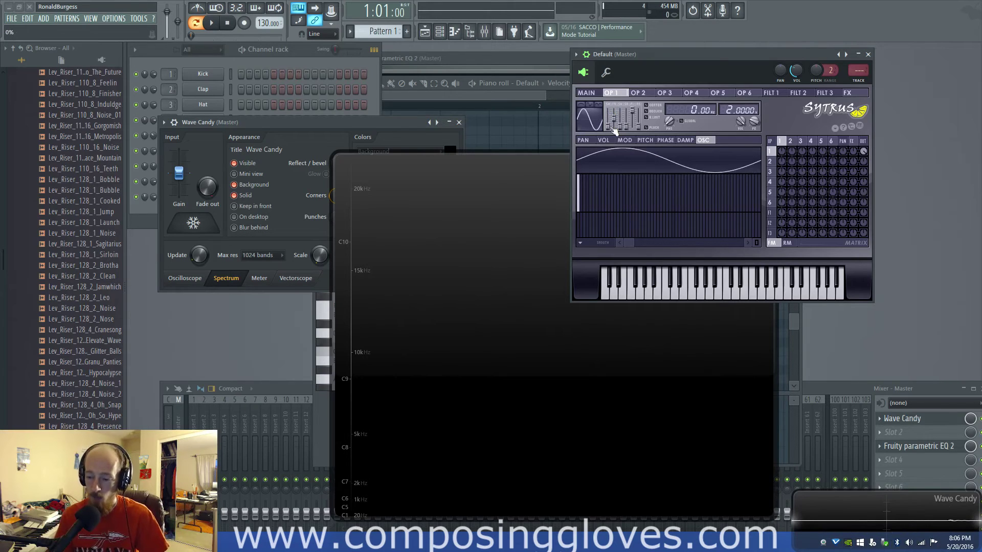
# - Add a Kontakt 5 [64bit] channel and load The Giant.nki from The Giant library
pyautogui.click(277, 59)
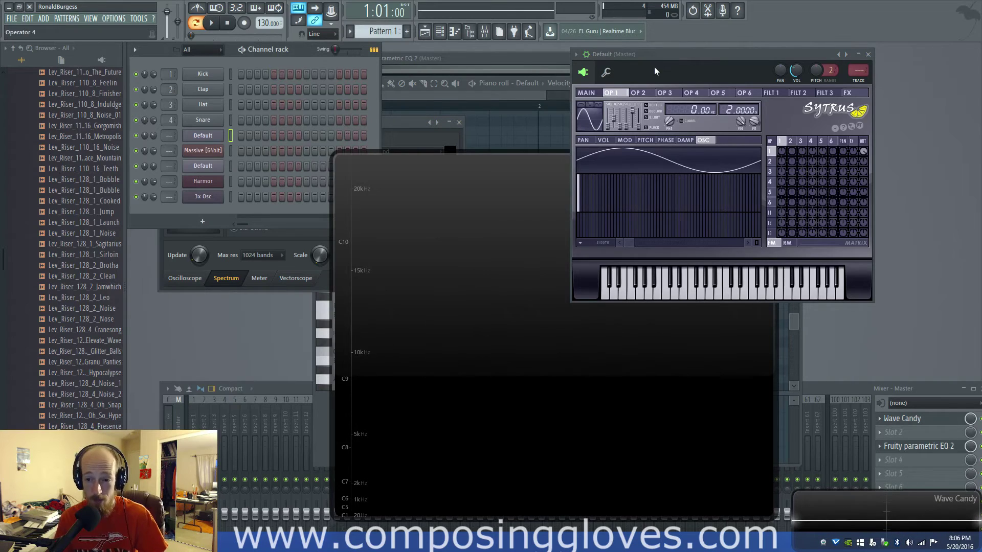
pyautogui.click(202, 221)
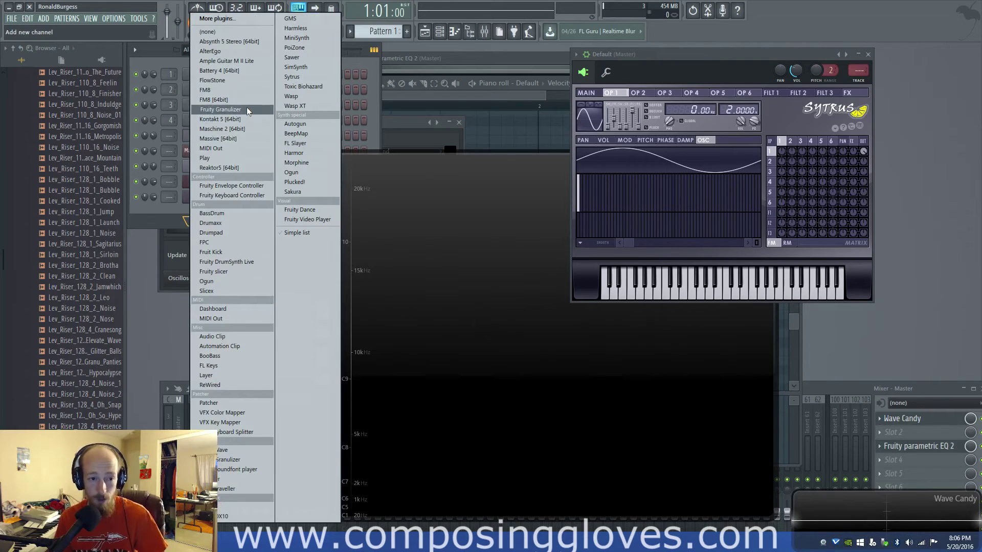
pyautogui.click(237, 120)
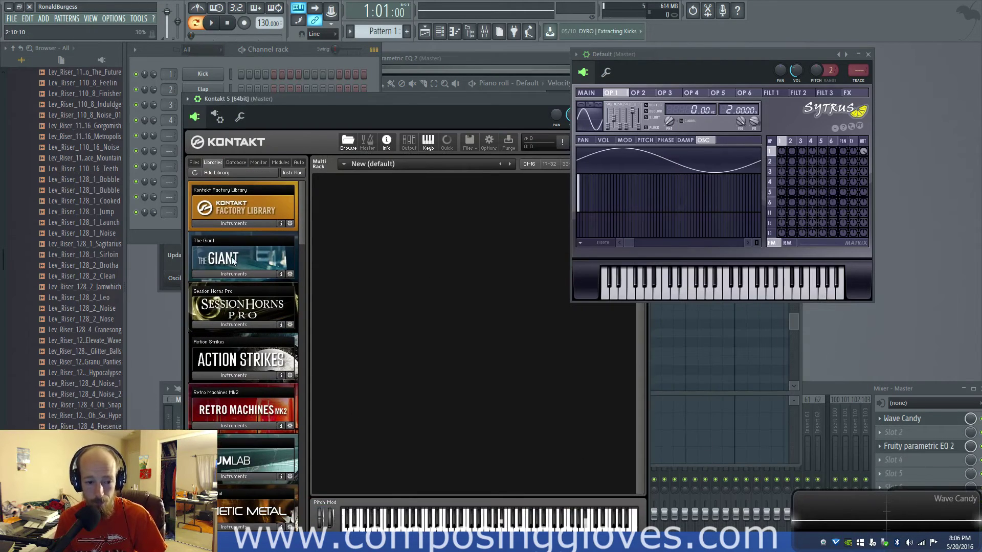
pyautogui.click(240, 274)
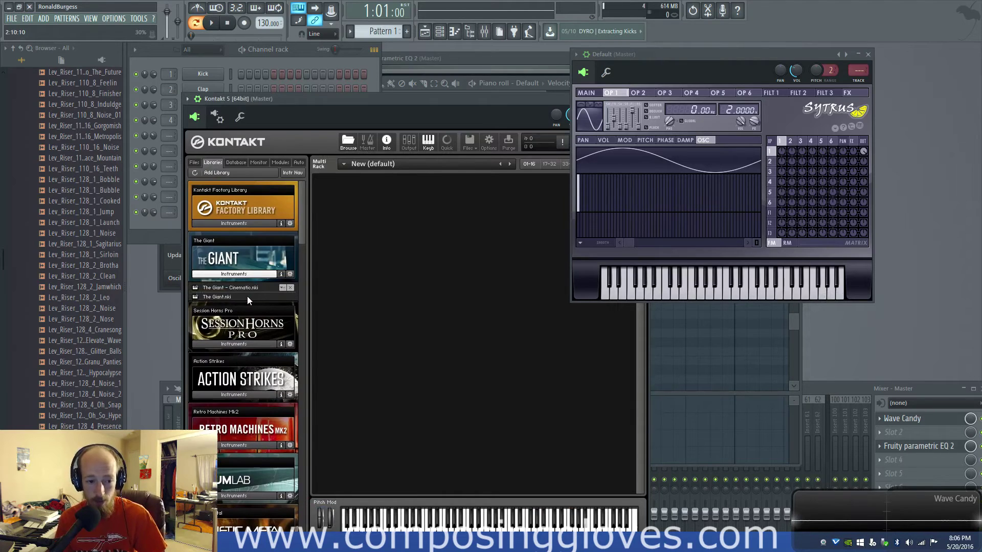
pyautogui.doubleClick(247, 296)
# - Arrange the Kontakt window and the Wave Candy spectrum display so the piano instrument and its spectrum can be seen together
pyautogui.moveTo(902, 510); pyautogui.dragTo(672, 90)
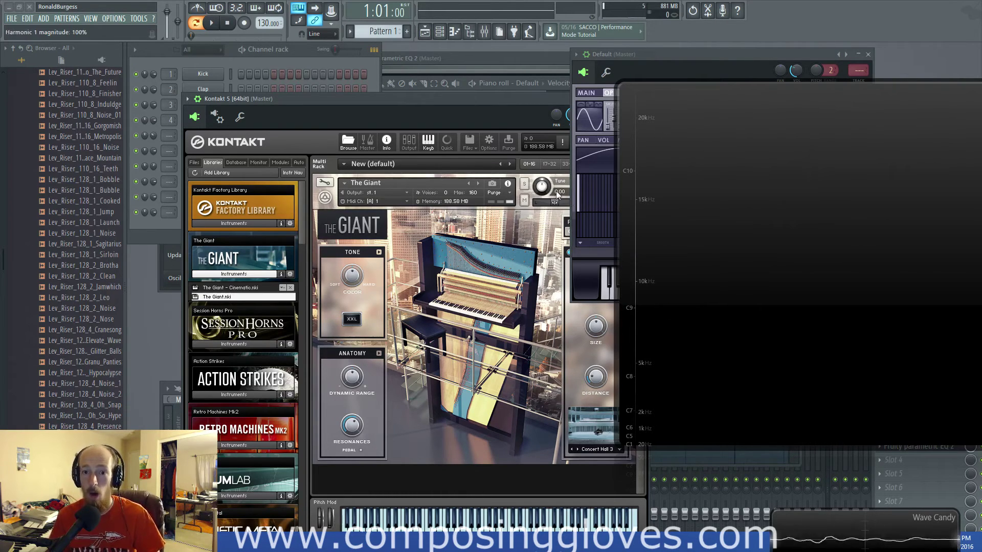
pyautogui.moveTo(501, 103); pyautogui.dragTo(431, 96)
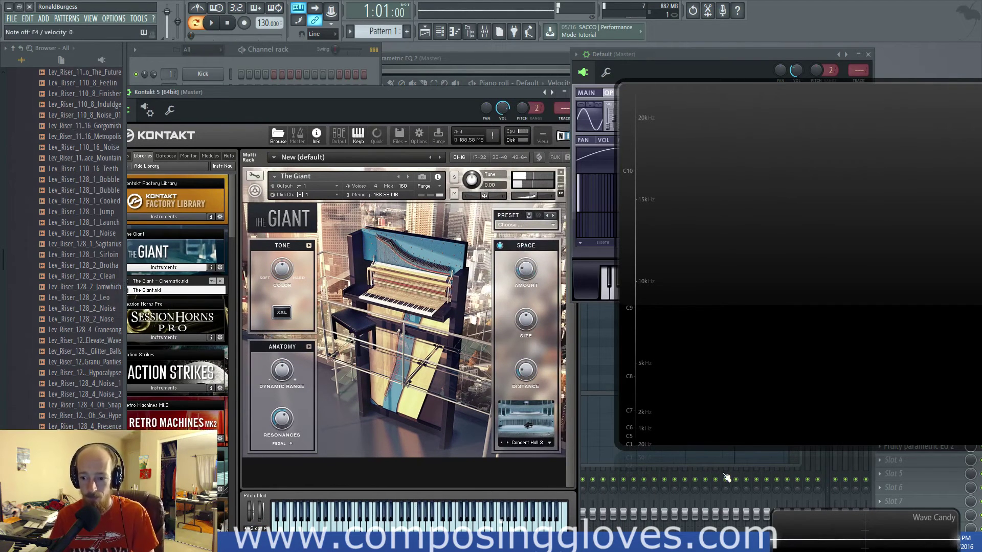
pyautogui.moveTo(750, 287); pyautogui.dragTo(599, 265)
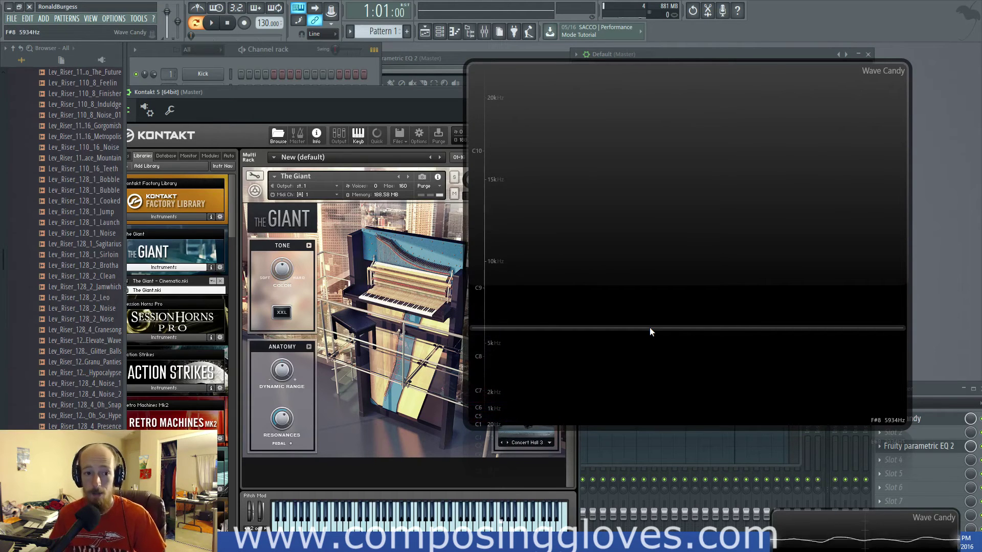
# - Add a Harmor channel and lower its Pluck time to 9%
pyautogui.click(300, 74)
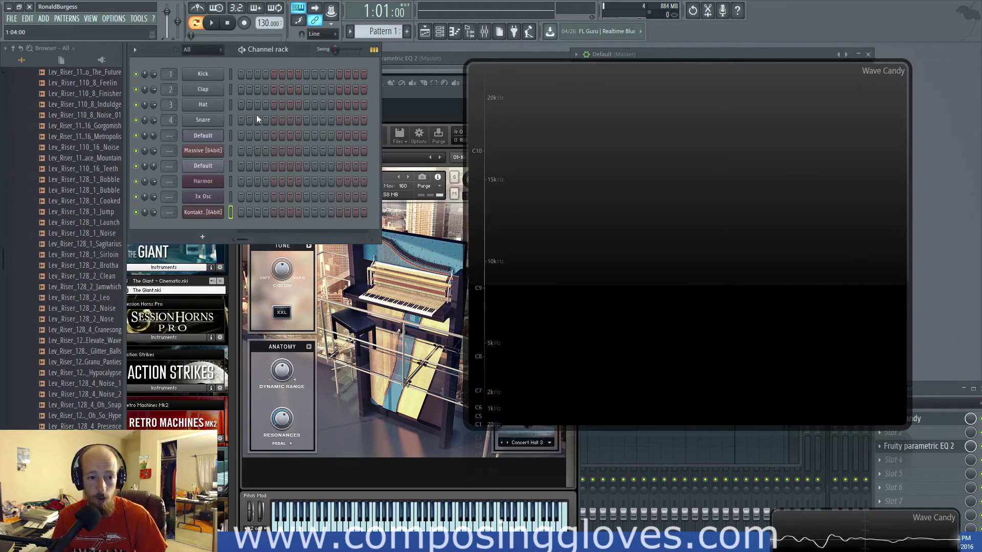
pyautogui.click(200, 238)
pyautogui.click(313, 158)
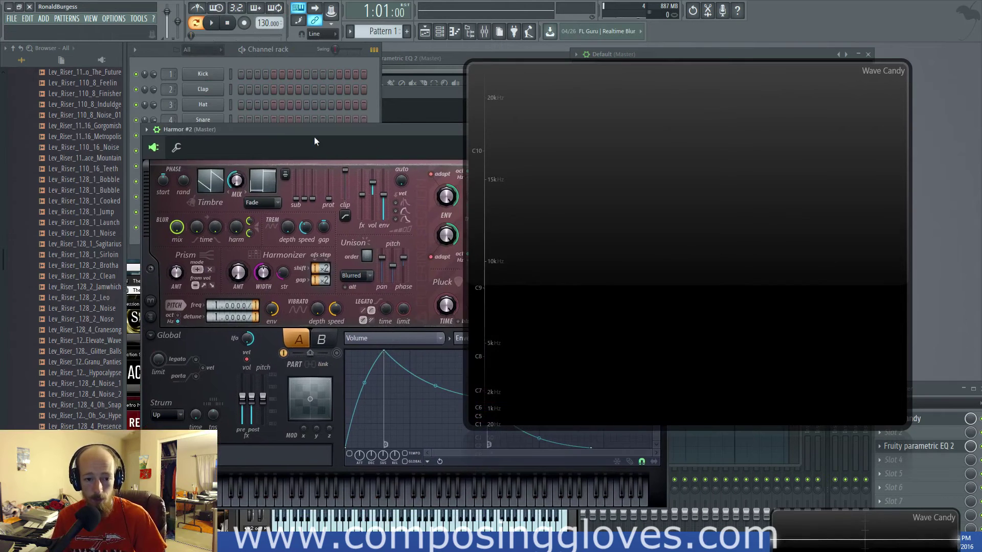
pyautogui.click(314, 136)
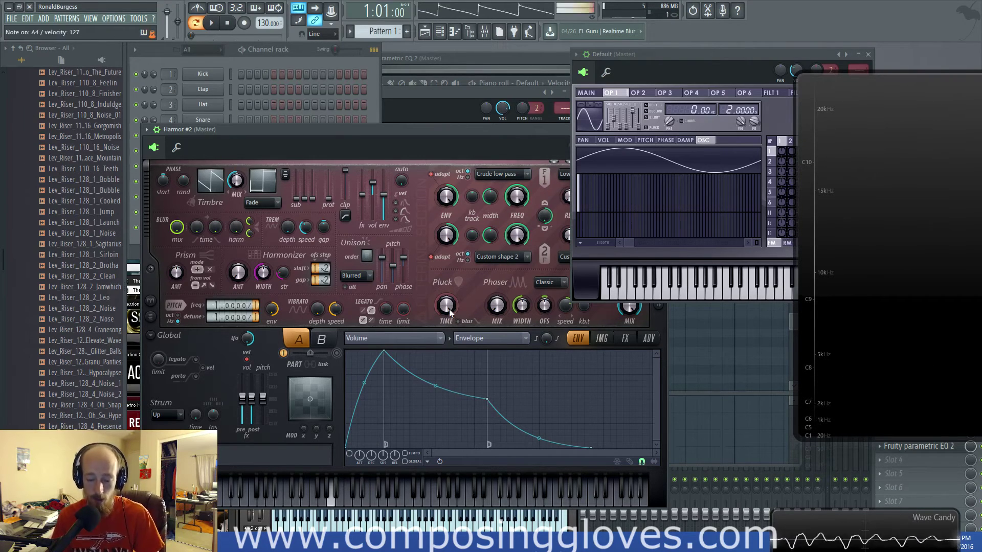
pyautogui.moveTo(449, 308); pyautogui.dragTo(449, 332)
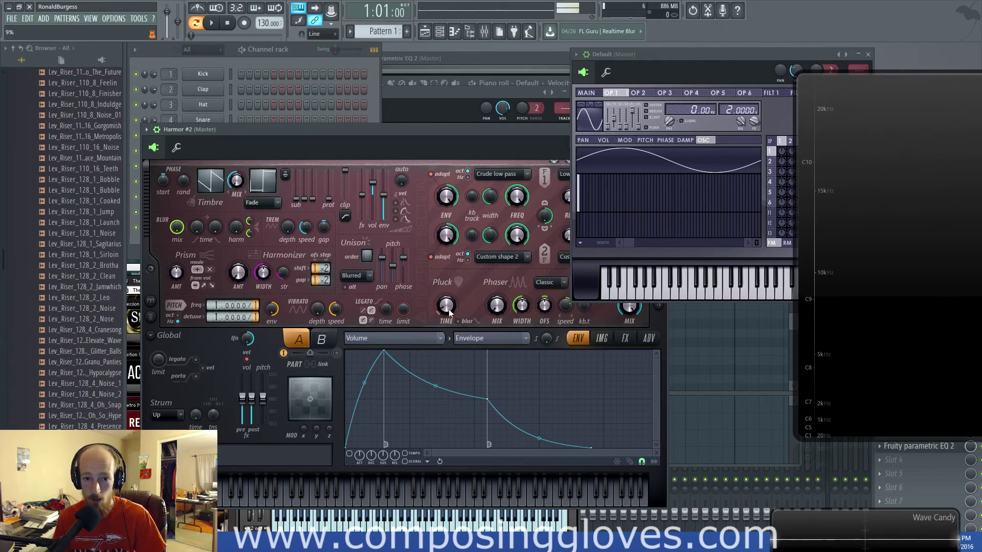
# - Clear Sytrus off the Harmor window, expand Harmor's built-in spectrum display and trace along its harmonics
pyautogui.moveTo(661, 60); pyautogui.dragTo(915, 84)
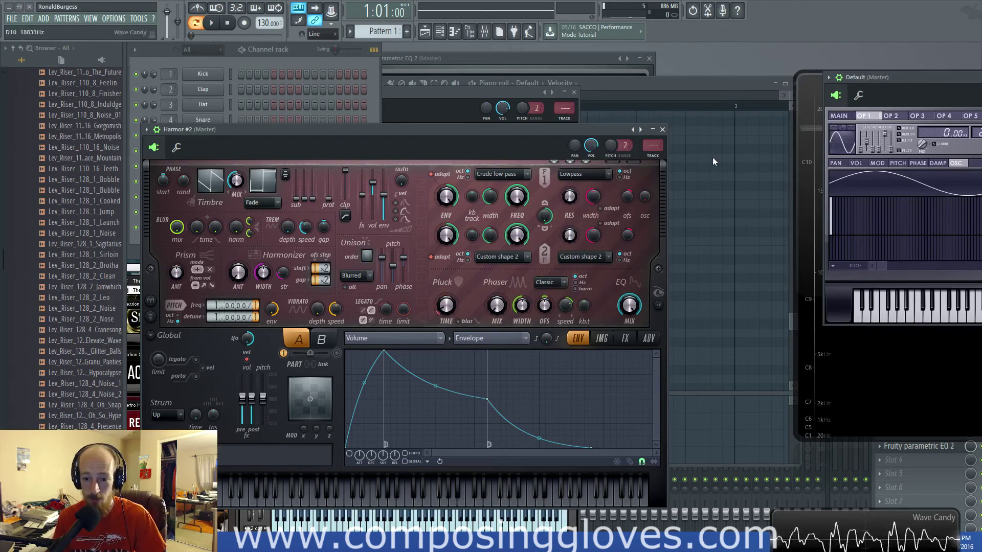
pyautogui.click(660, 306)
pyautogui.moveTo(567, 132); pyautogui.dragTo(563, 78)
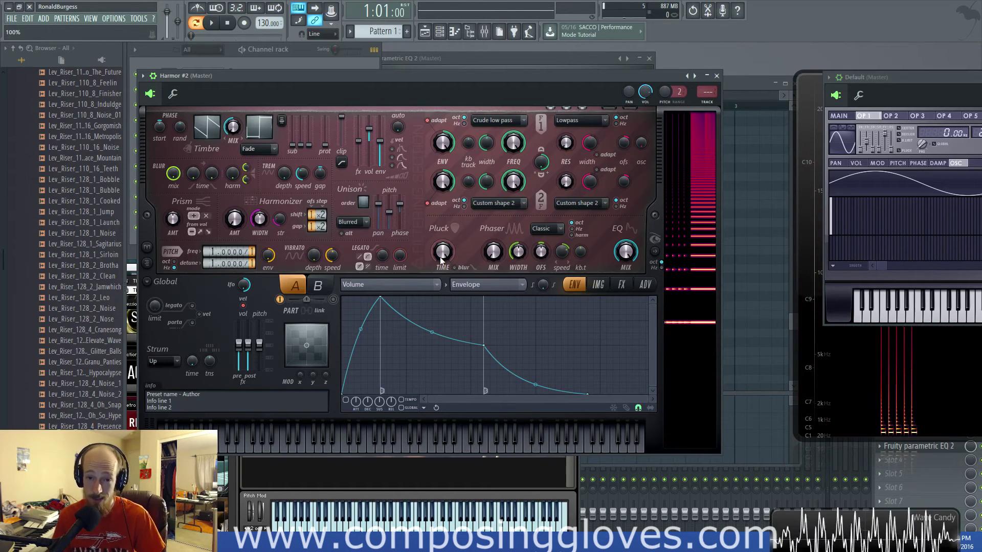
pyautogui.click(702, 115)
pyautogui.moveTo(703, 114); pyautogui.dragTo(699, 267)
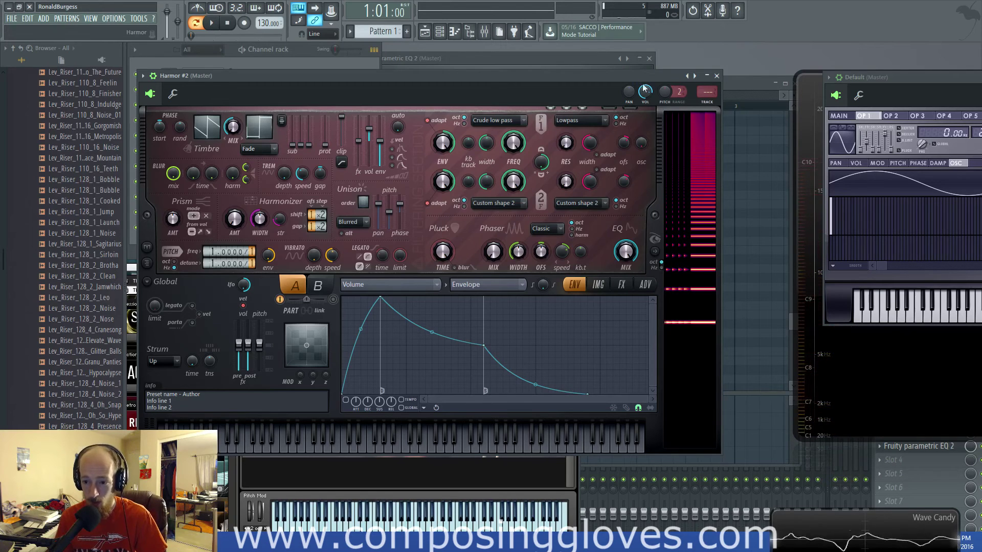
# - View the played notes in Fruity parametric EQ 2, and rearrange Sytrus, Harmor and the Wave Candy spectrum display
pyautogui.moveTo(903, 78); pyautogui.dragTo(359, 246)
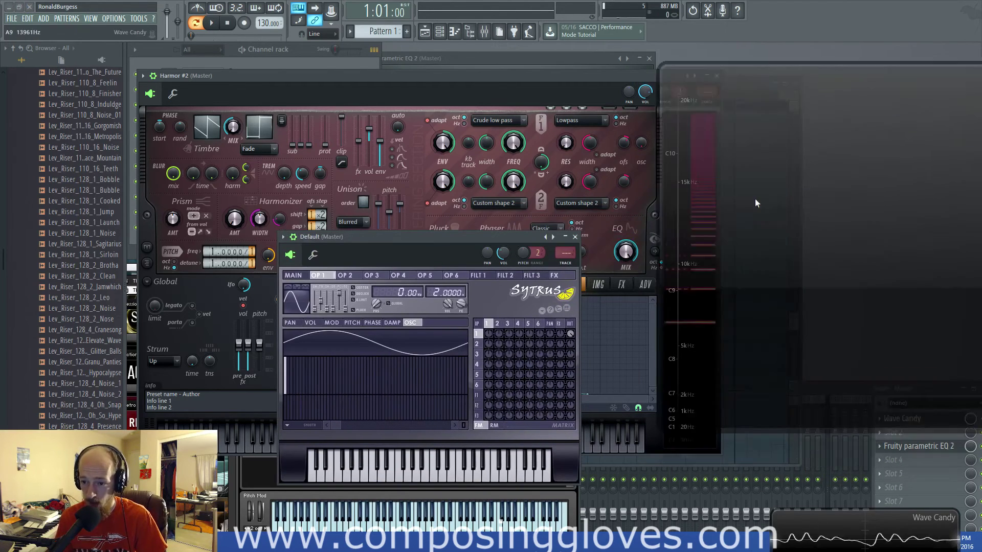
pyautogui.click(537, 59)
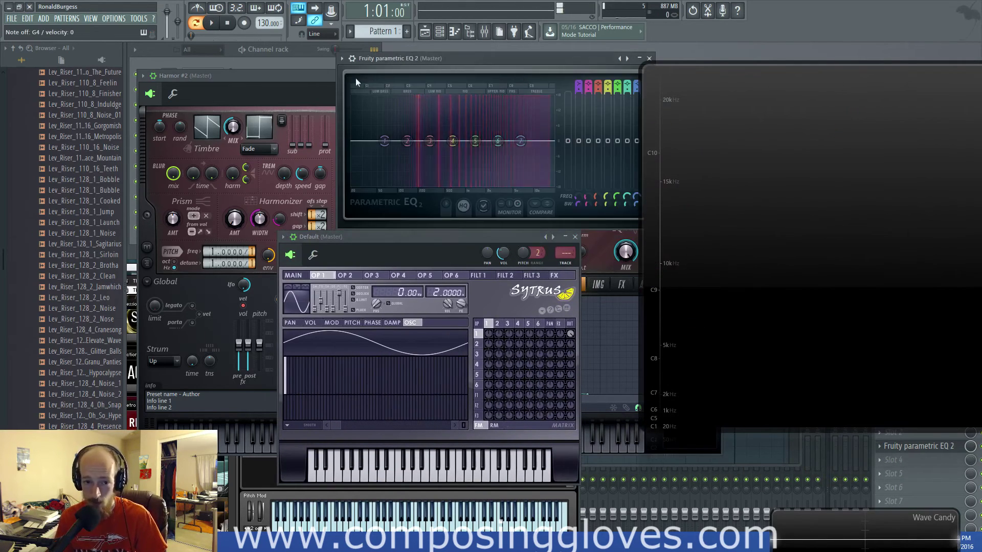
pyautogui.click(306, 76)
pyautogui.moveTo(877, 193); pyautogui.dragTo(677, 171)
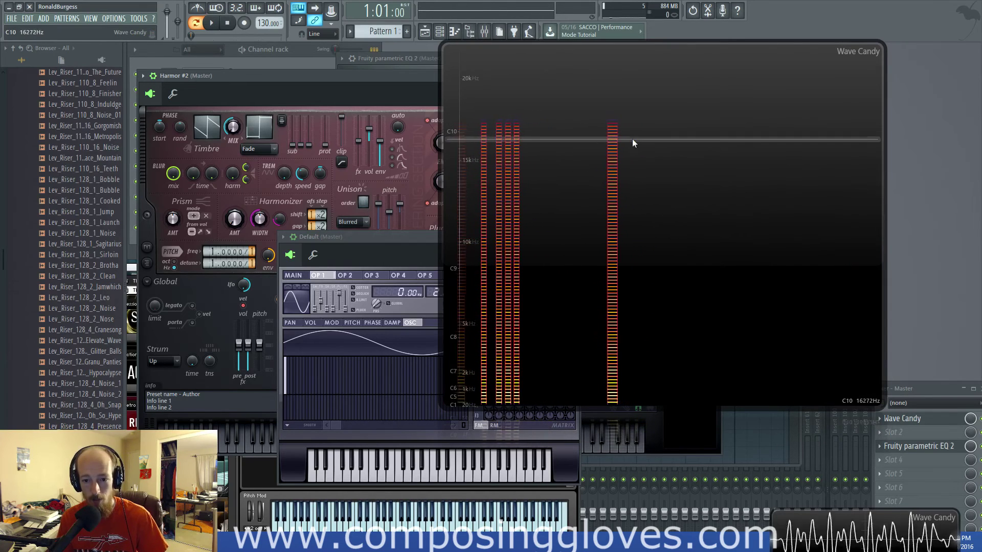
# - Reposition the Sytrus window over the lower part of Harmor, keeping operator 1's sine wave in view beside the spectrum
pyautogui.moveTo(388, 237); pyautogui.dragTo(383, 279)
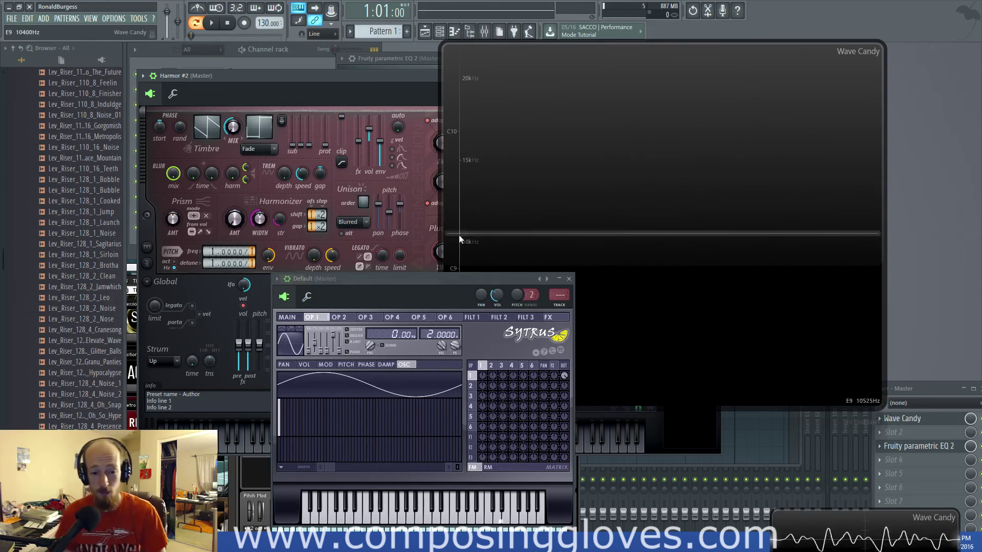
pyautogui.moveTo(443, 280); pyautogui.dragTo(325, 103)
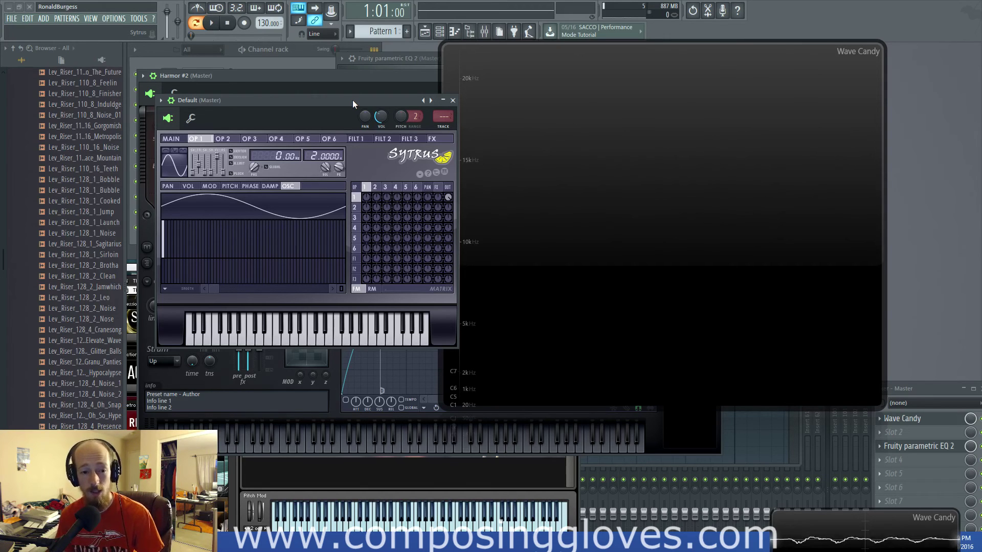
pyautogui.moveTo(352, 99); pyautogui.dragTo(478, 100)
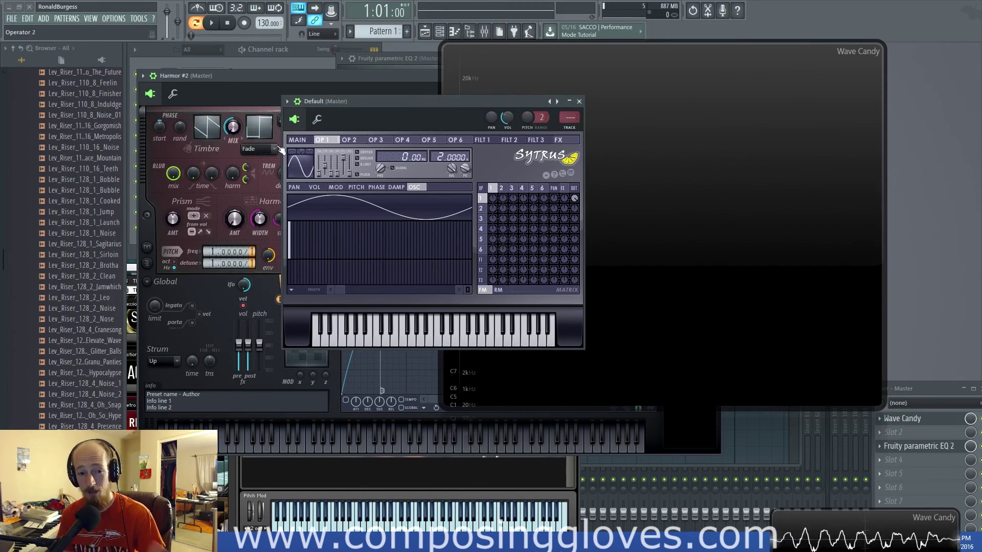
pyautogui.moveTo(330, 165); pyautogui.dragTo(330, 164)
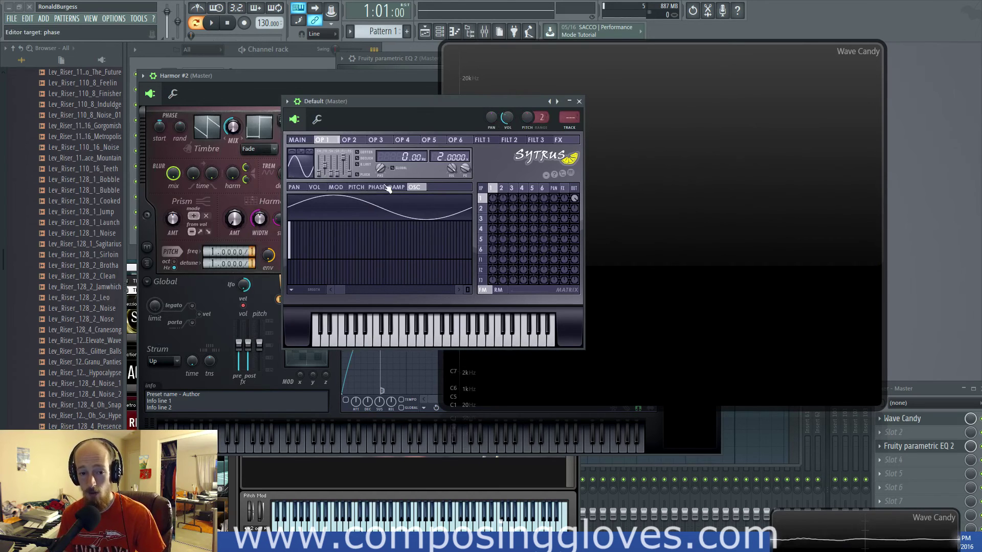
pyautogui.moveTo(386, 98); pyautogui.dragTo(405, 227)
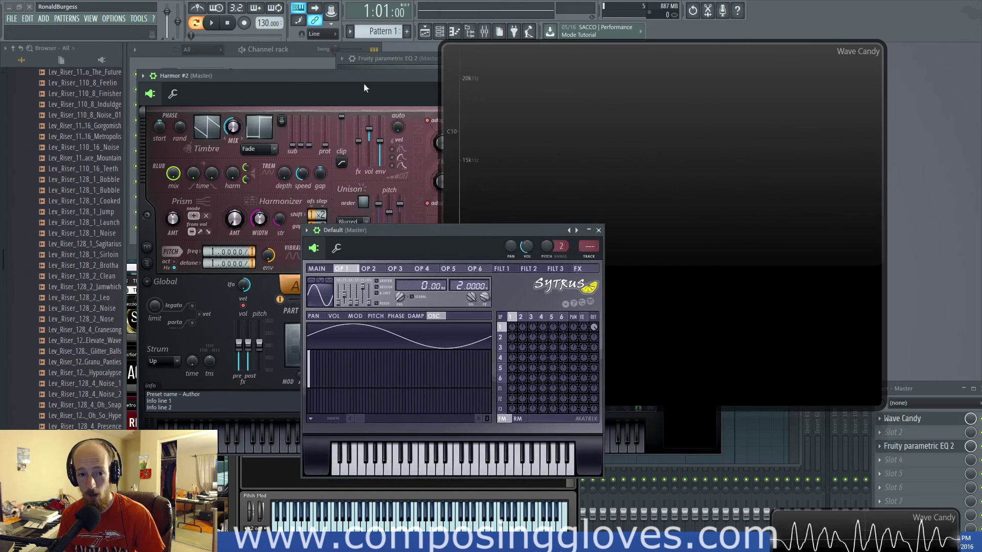